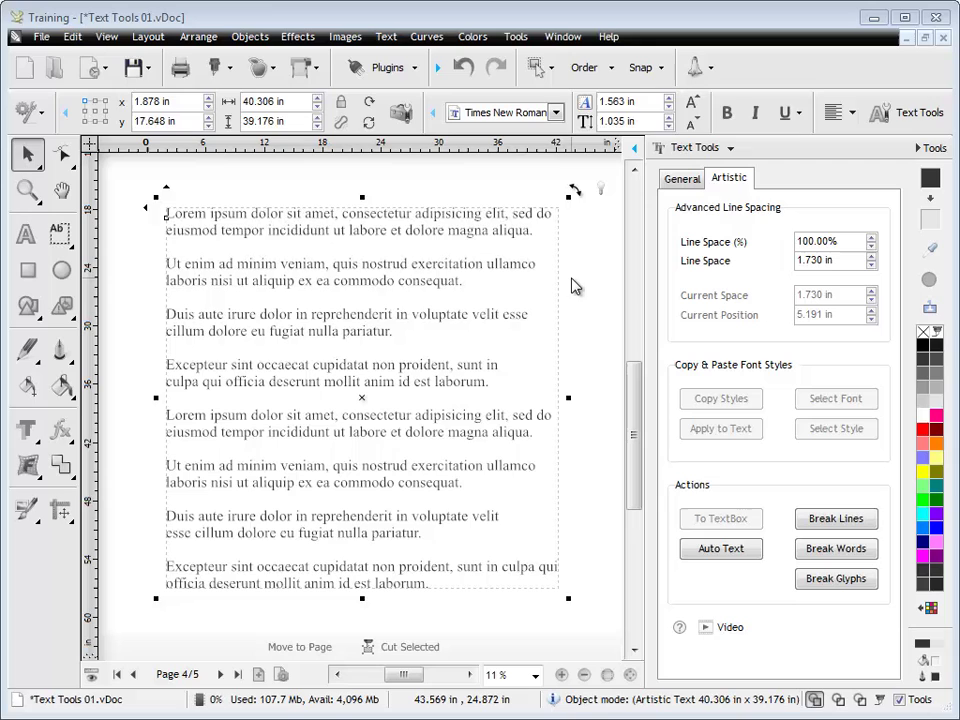
Select the lorem ipsum text block and try scaling, stretching and narrowing it, undoing each change
left_click(594, 287)
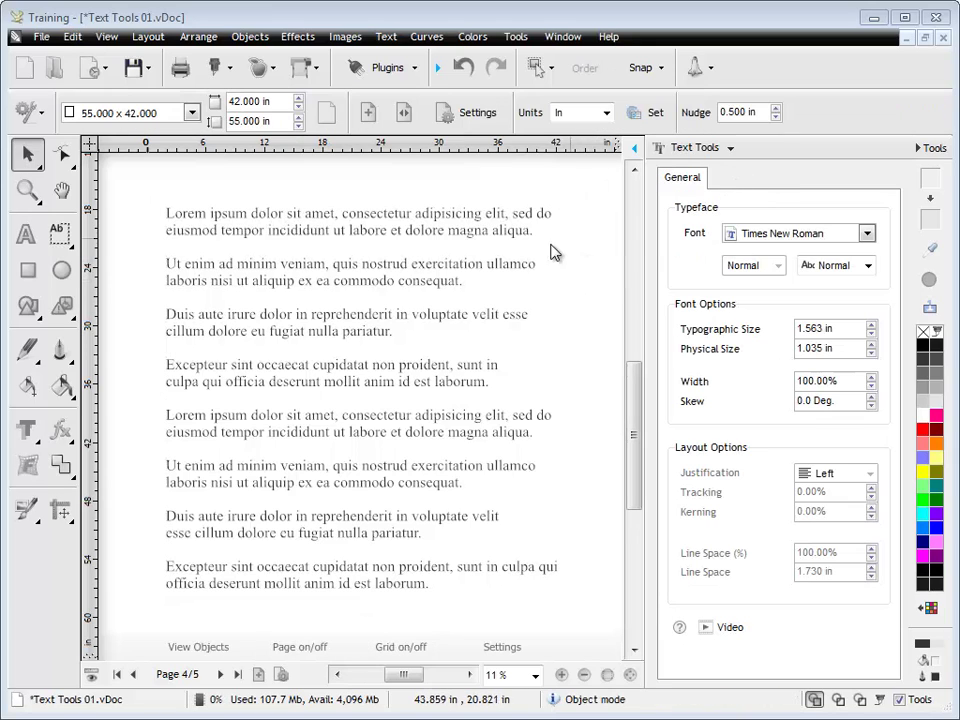
left_click(514, 268)
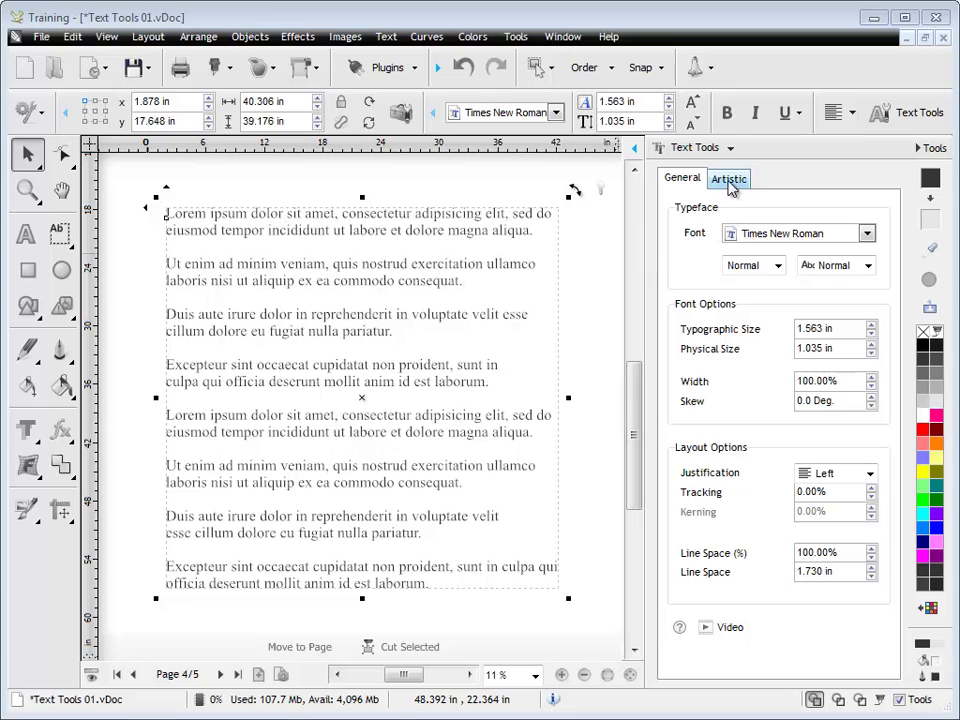
left_click(729, 180)
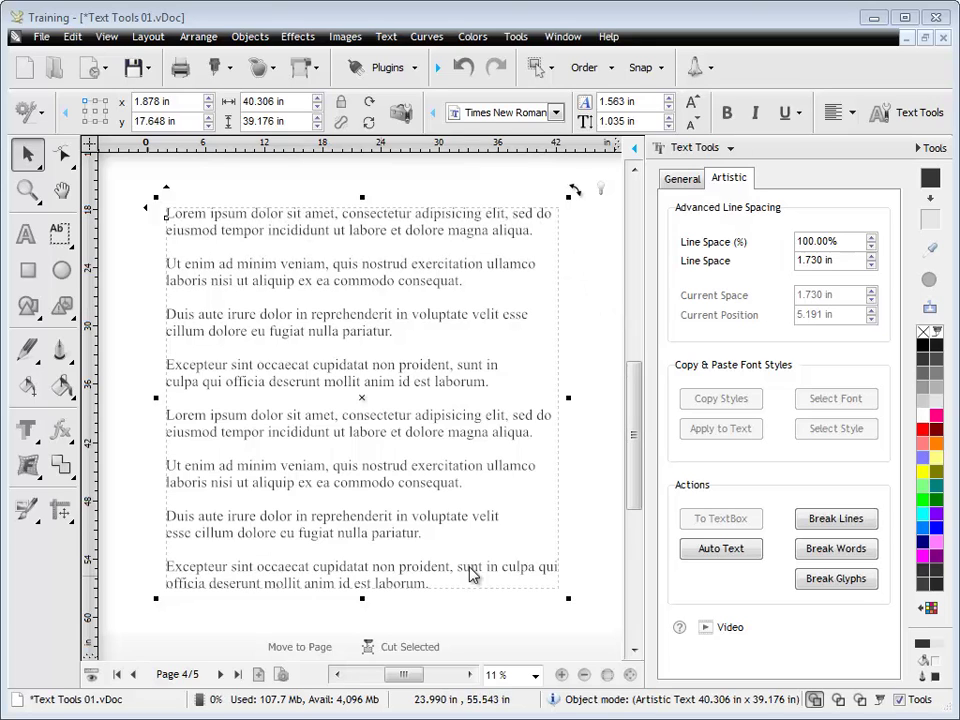
left_click_drag(568, 598, 336, 373)
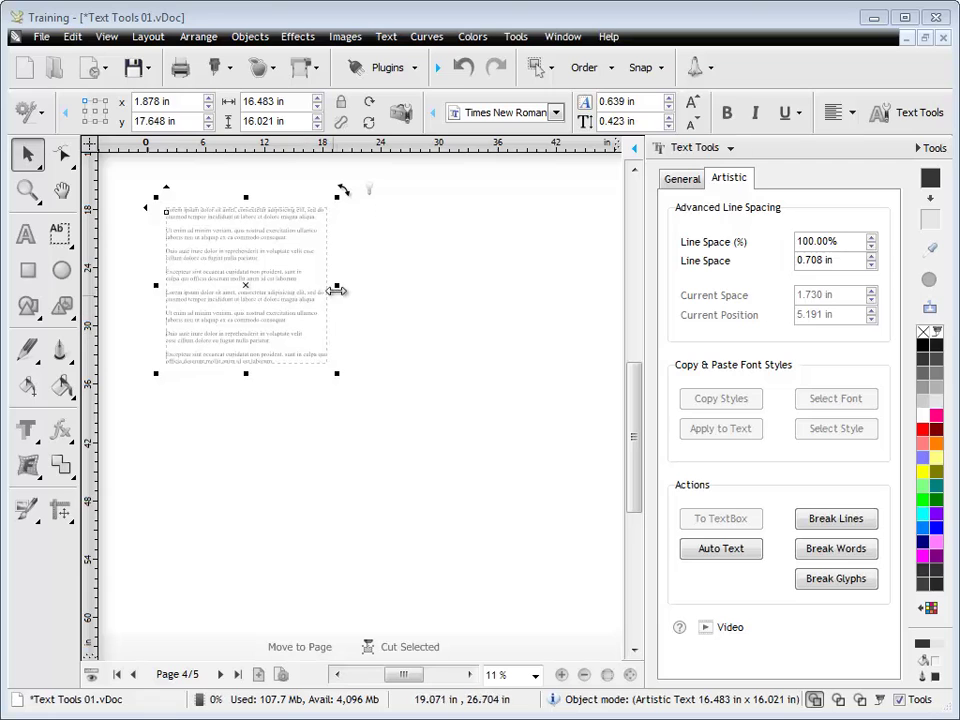
left_click_drag(336, 286, 557, 288)
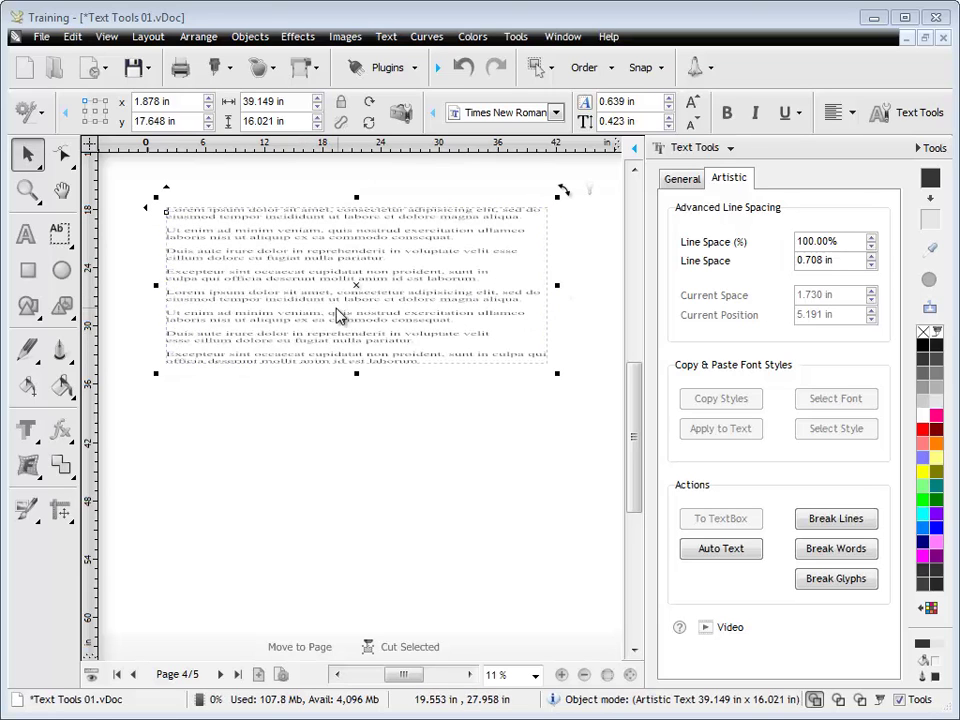
left_click(462, 67)
left_click(462, 67)
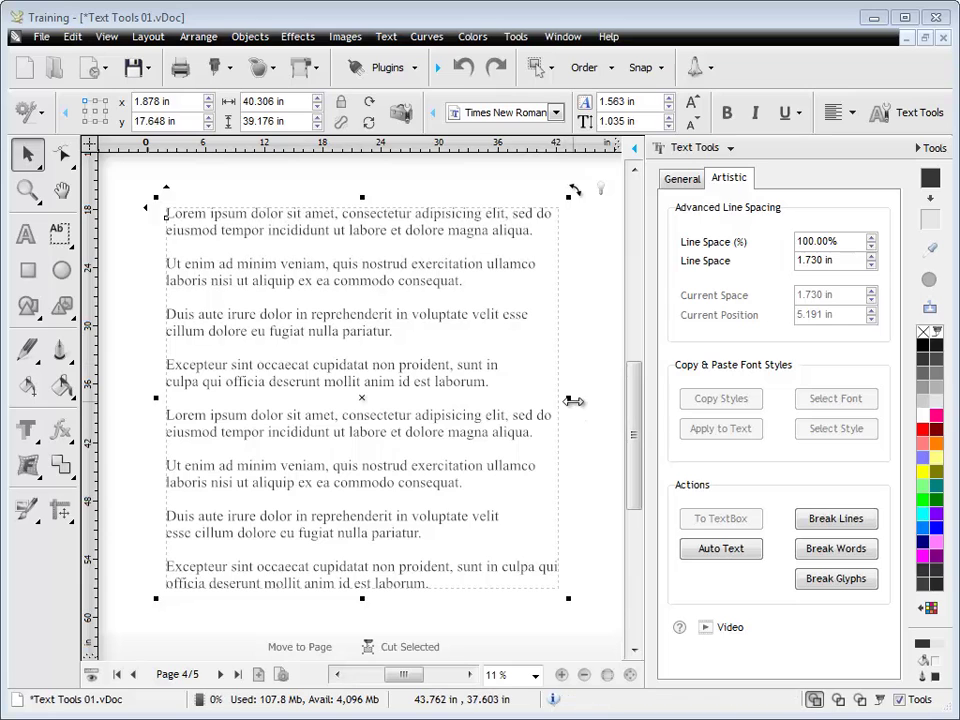
left_click_drag(573, 401, 547, 399)
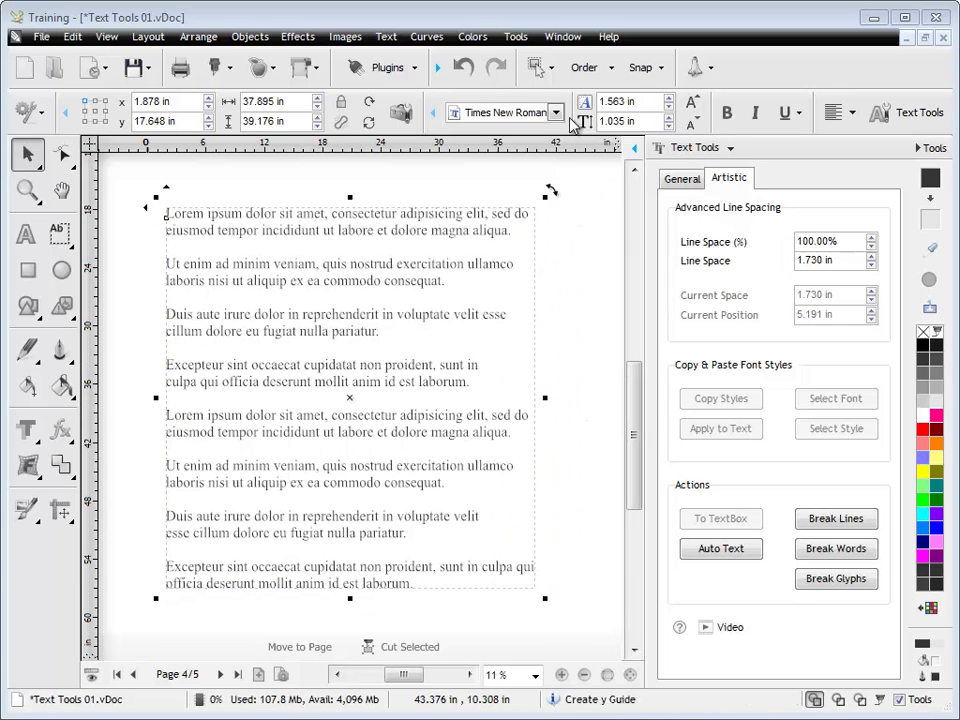
left_click(462, 67)
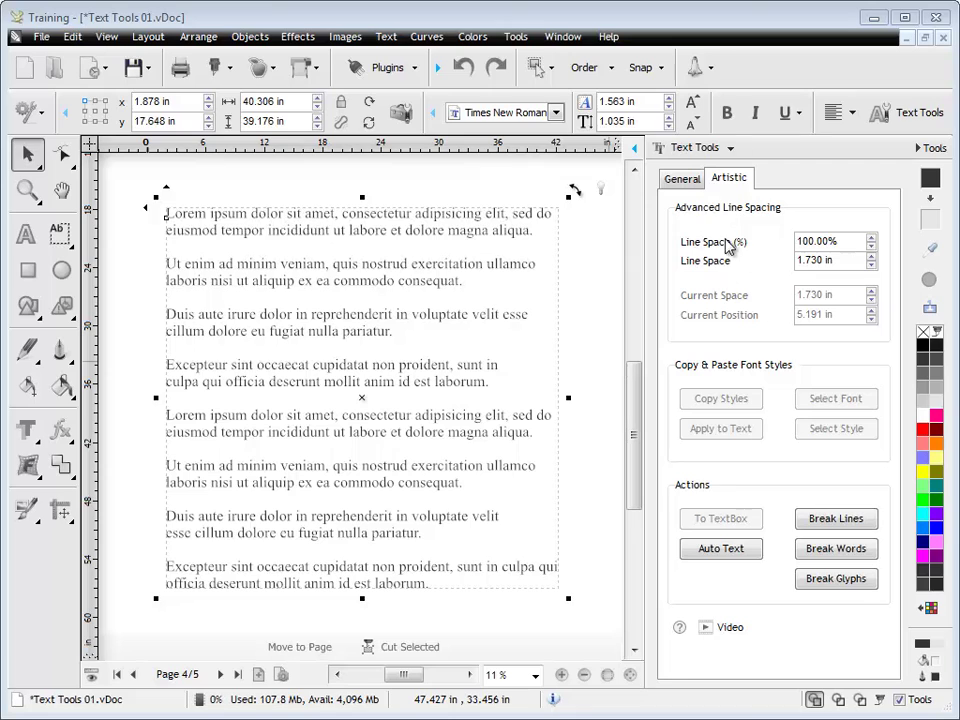
Test the Line Space (%) spinner, then set the line spacing to 100%
left_click(872, 237)
left_click(872, 237)
left_click(872, 237)
left_click(872, 237)
left_click(872, 237)
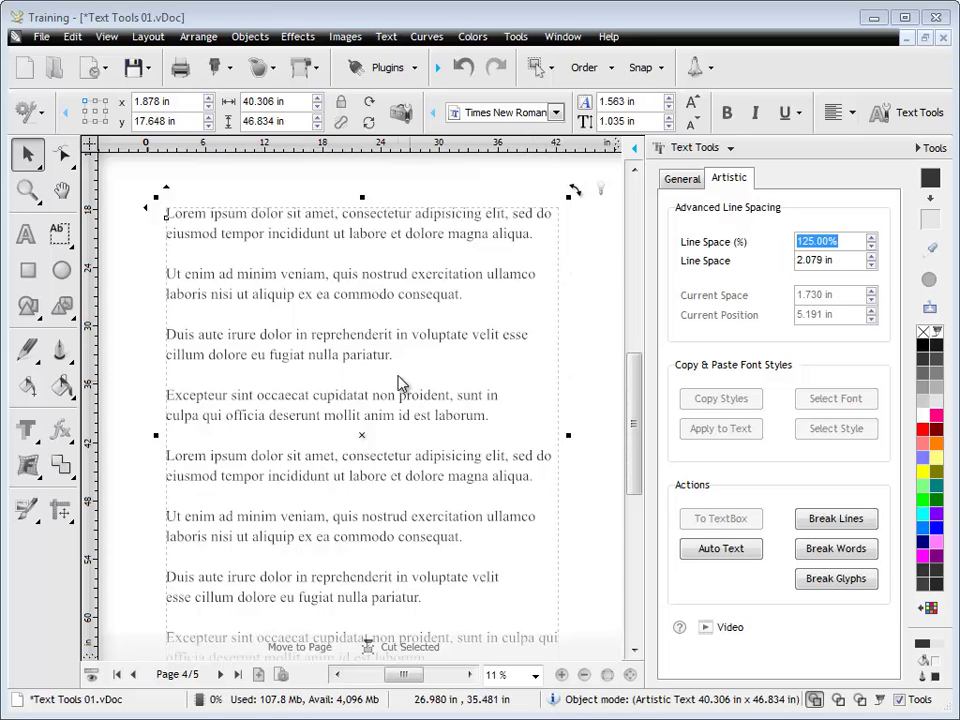
left_click(871, 248)
left_click(871, 248)
left_click(871, 248)
left_click(871, 248)
left_click(871, 248)
left_click(871, 248)
left_click(871, 248)
left_click(871, 248)
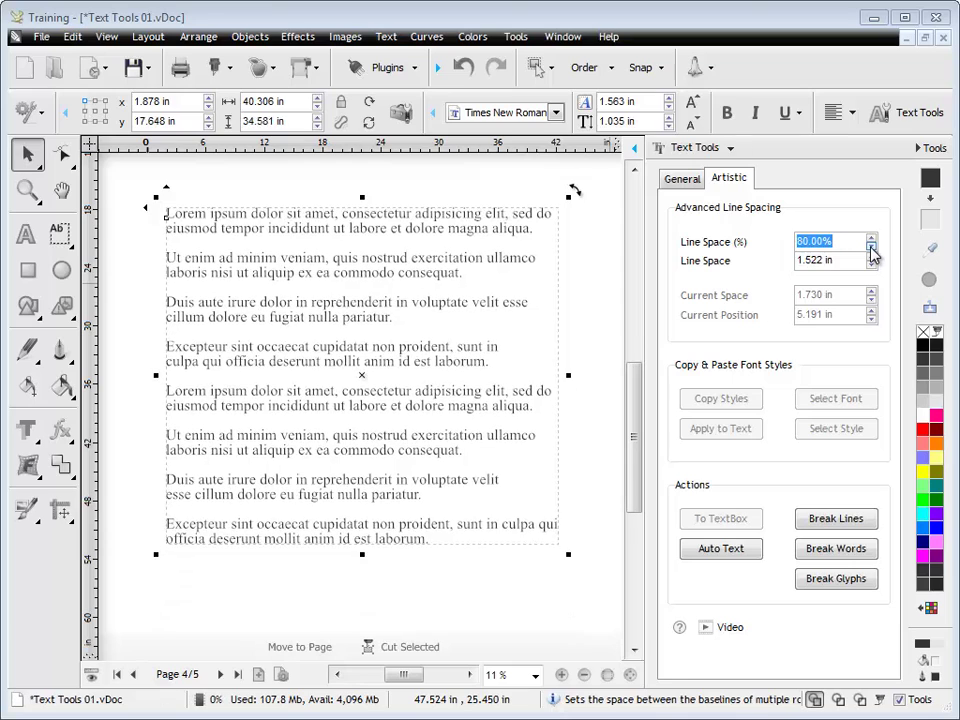
left_click(871, 248)
left_click(871, 248)
left_click(871, 248)
left_click(871, 248)
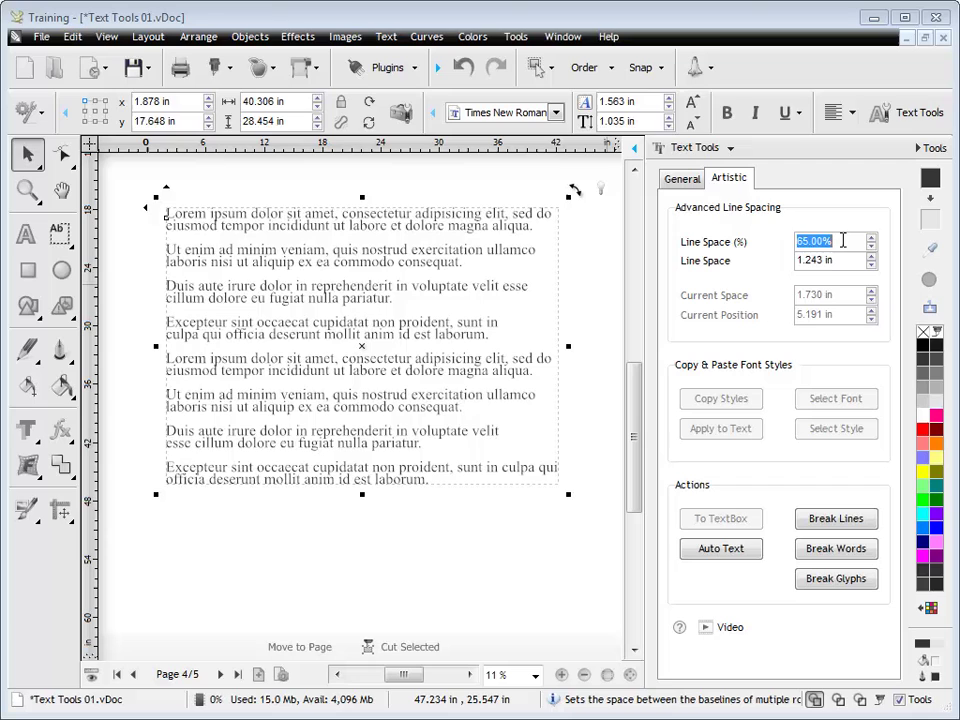
type("100")
key("Return")
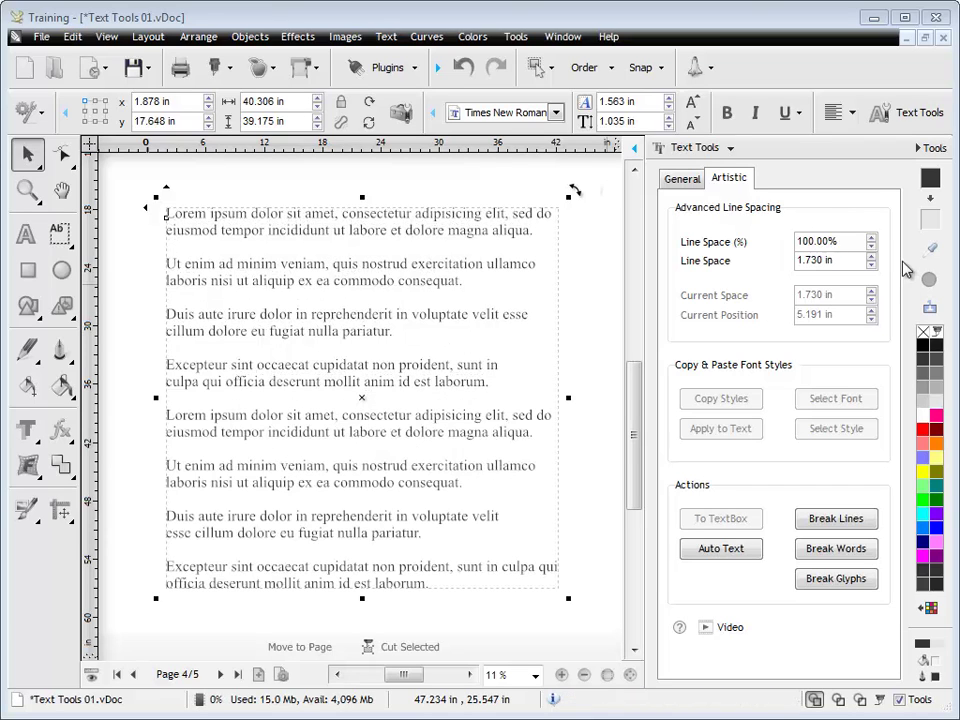
Test the Line Space distance, leave it at 1.730 in, and start editing the text
left_click(845, 260)
left_click(872, 259)
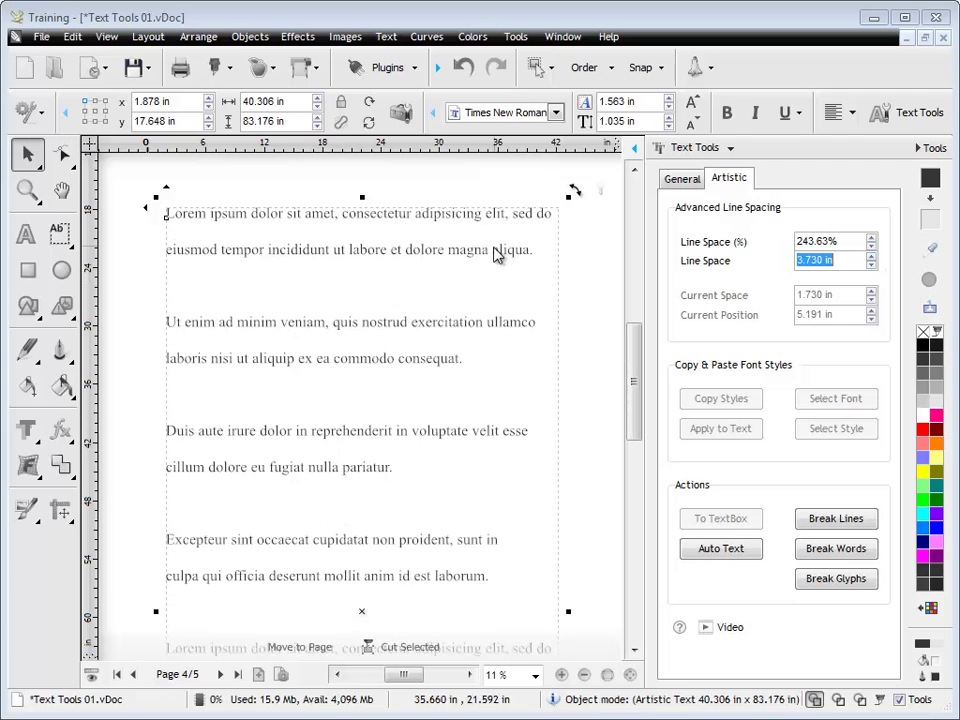
left_click(872, 257)
left_click(872, 257)
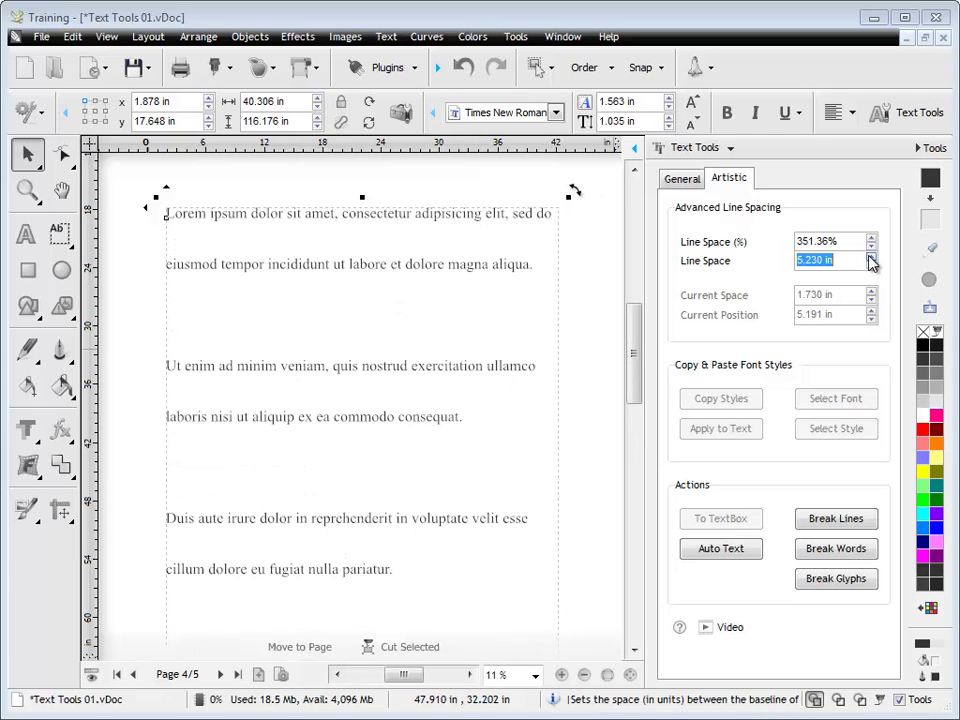
left_click(872, 257)
left_click(871, 266)
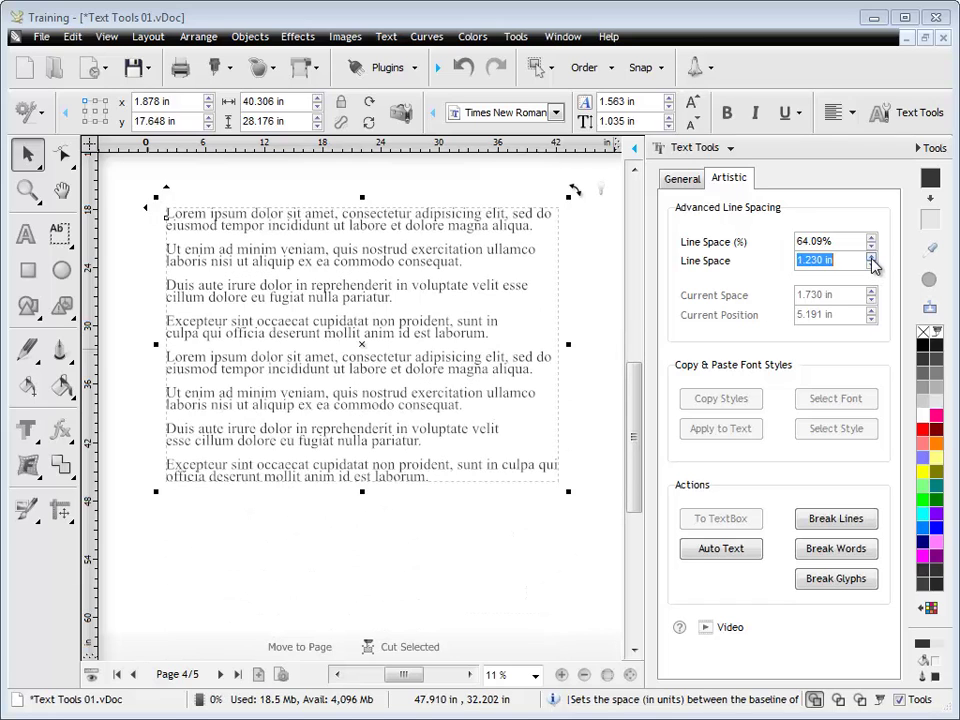
left_click(872, 258)
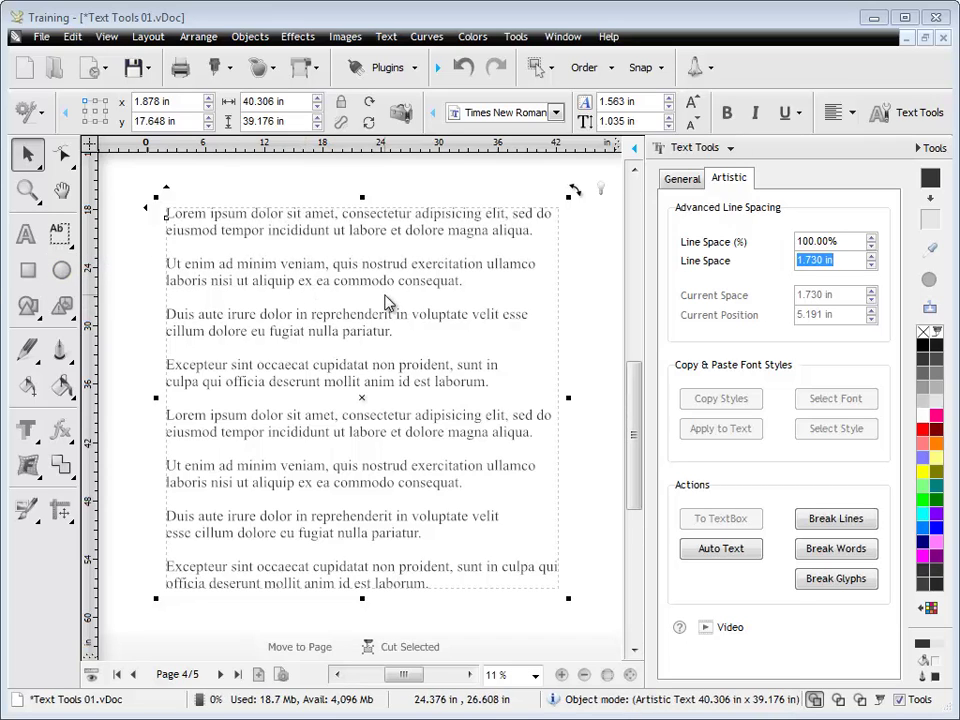
left_click(26, 234)
Set the Duis aute paragraph's Current Space to 5 in
left_click(279, 314)
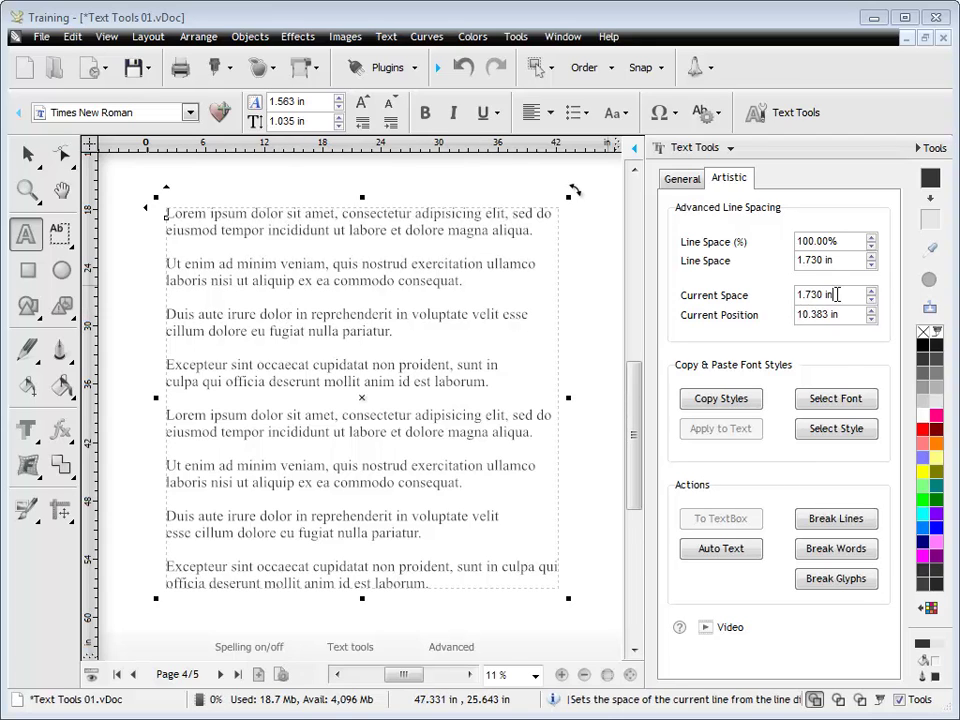
left_click_drag(836, 294, 776, 294)
left_click_drag(871, 300, 871, 300)
left_click(871, 295)
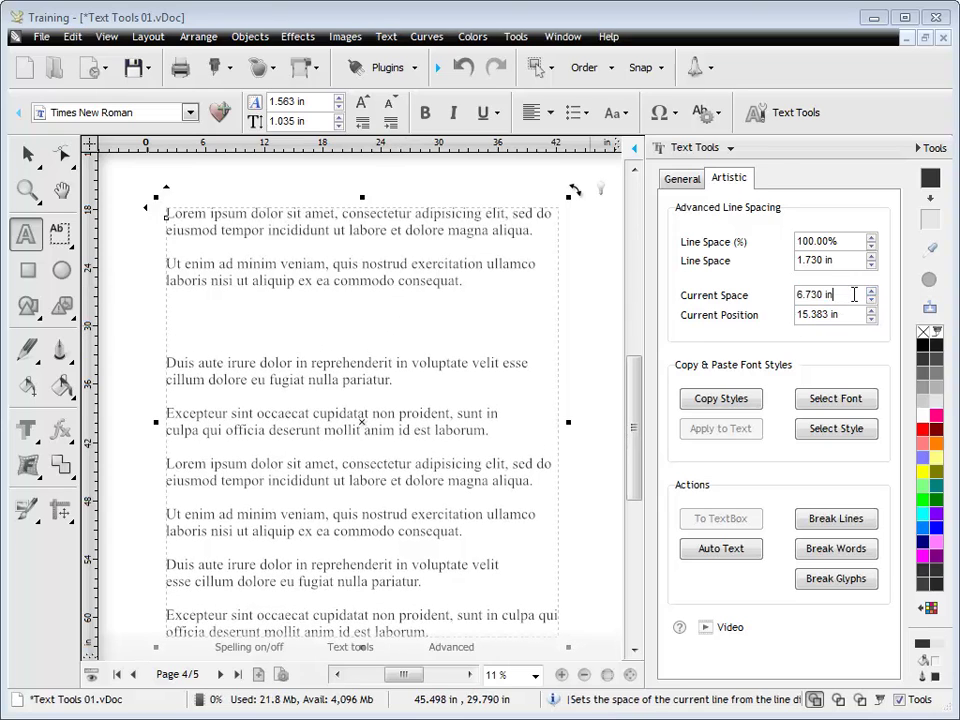
type("5")
key("Return")
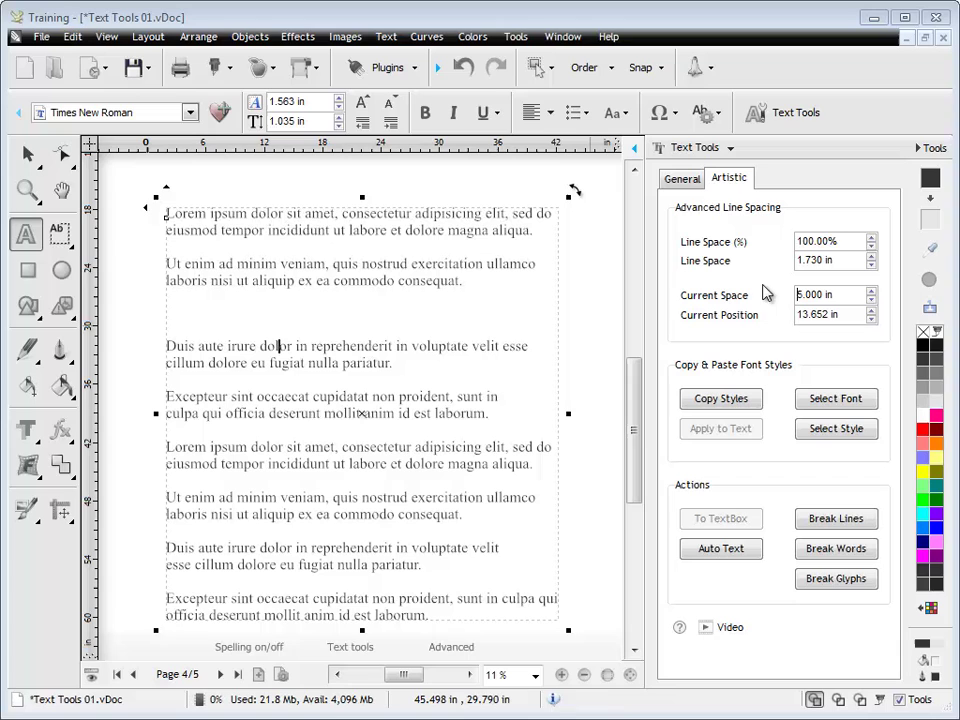
scroll(632, 388, "up", 3)
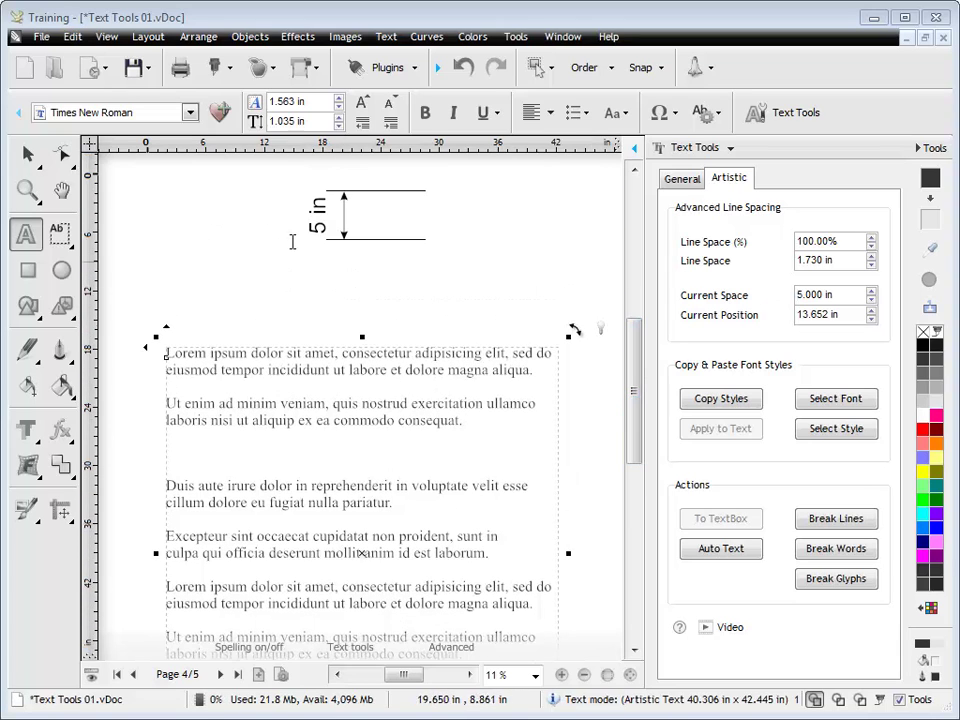
Select the 5 in dimension graphic and move it into the paragraph gap
left_click(28, 153)
left_click(362, 229)
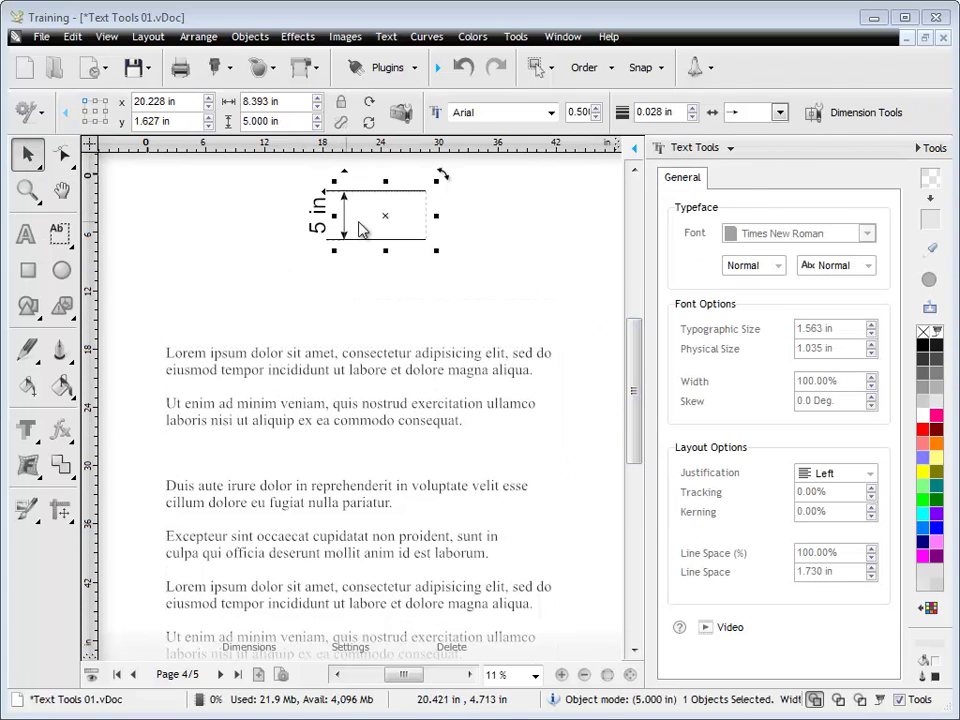
left_click_drag(384, 219, 315, 456)
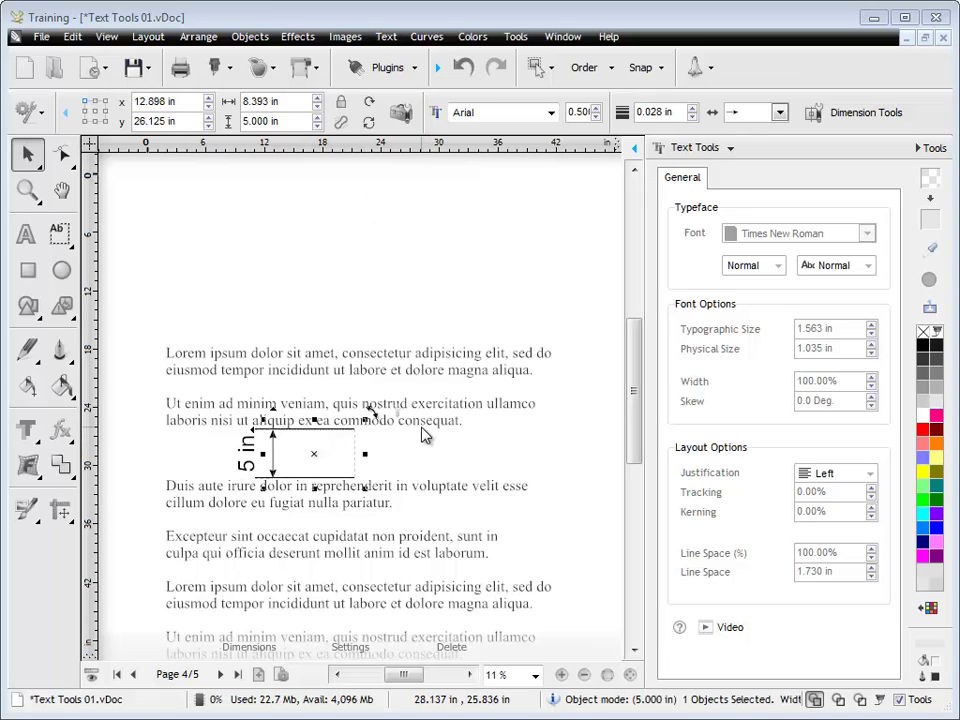
left_click_drag(634, 400, 634, 439)
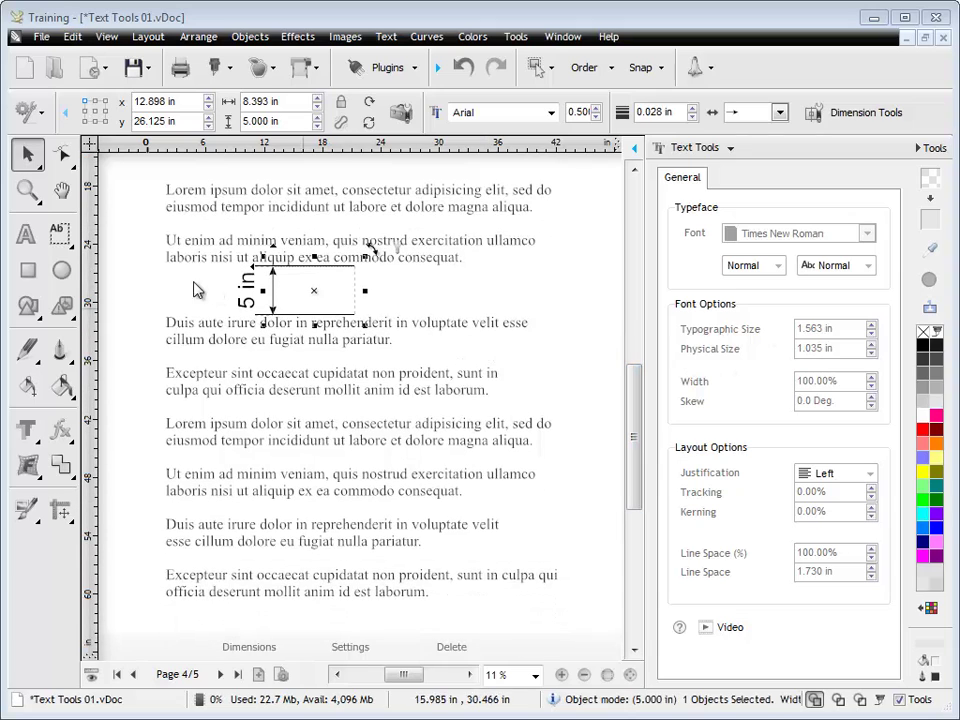
Return to text editing and inspect the current space value in the artistic text settings
left_click(26, 234)
left_click(426, 317)
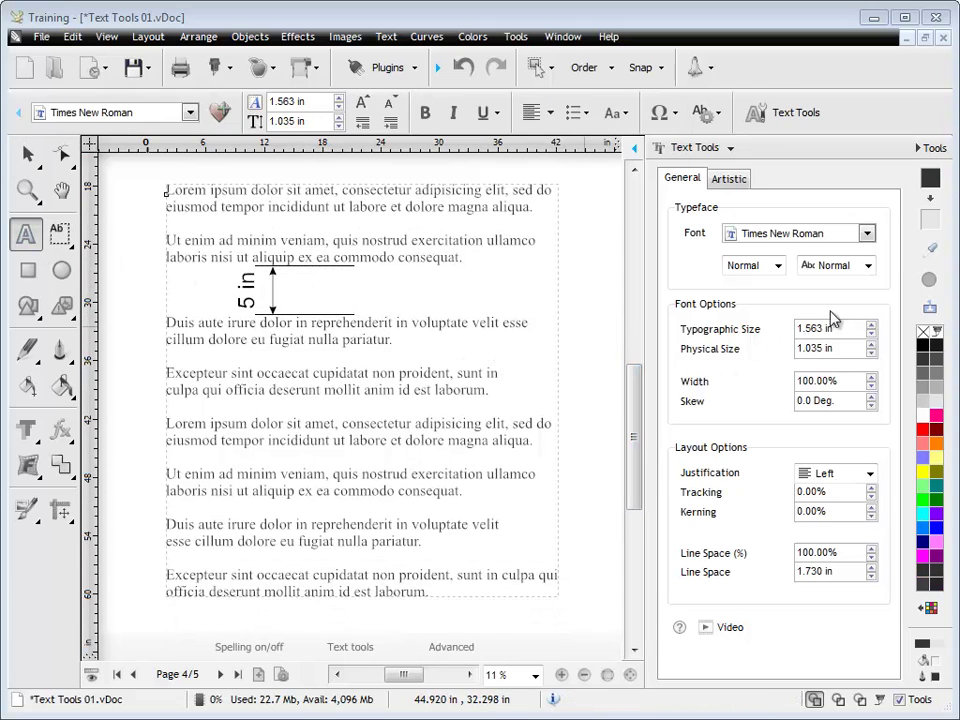
left_click(729, 178)
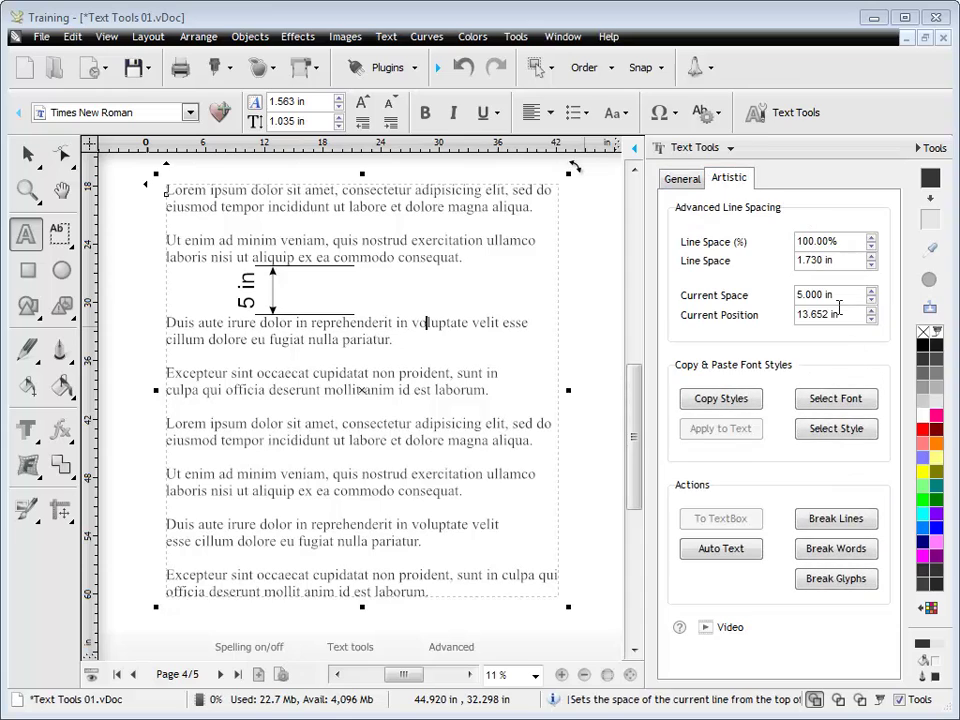
left_click_drag(836, 297, 790, 291)
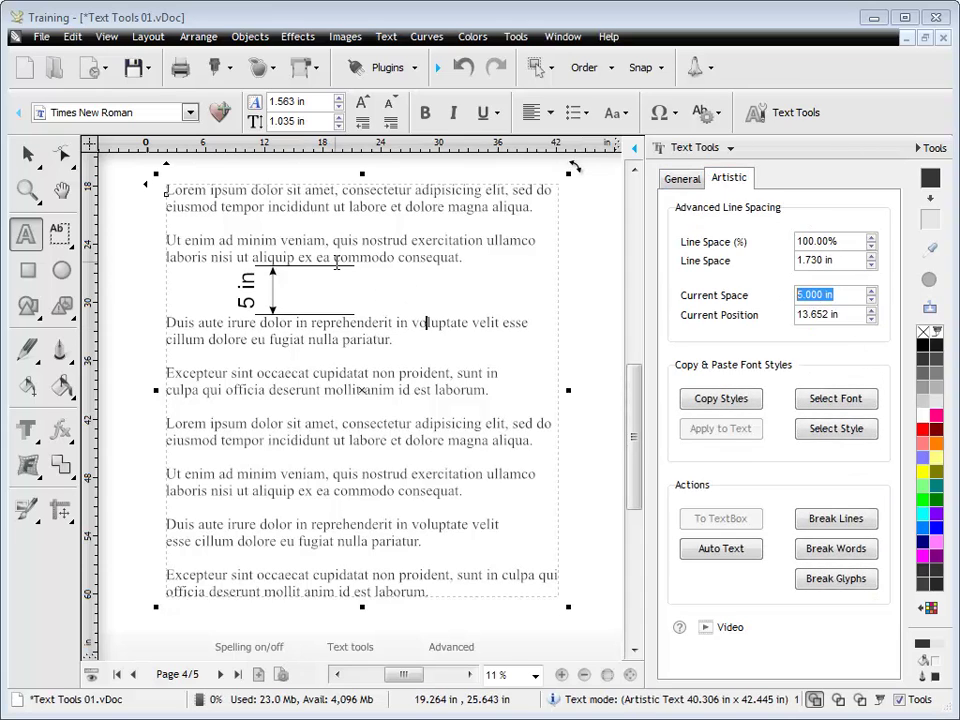
left_click(842, 296)
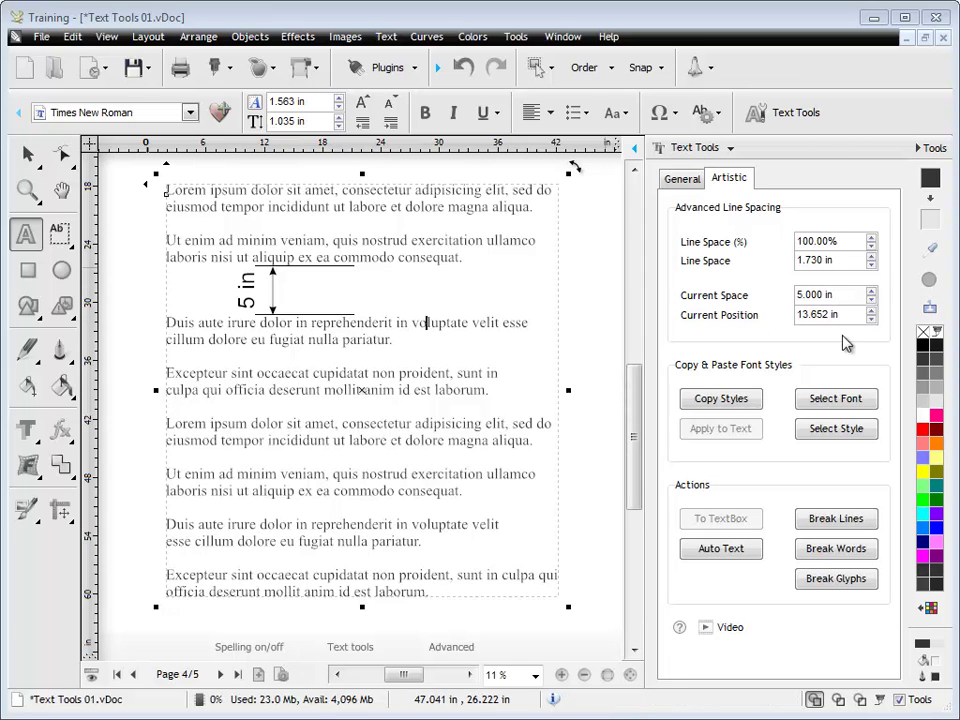
Check the first and Duis aute paragraphs' position values, then select the 5 in dimension marker
left_click(438, 190)
left_click(472, 232, "shift")
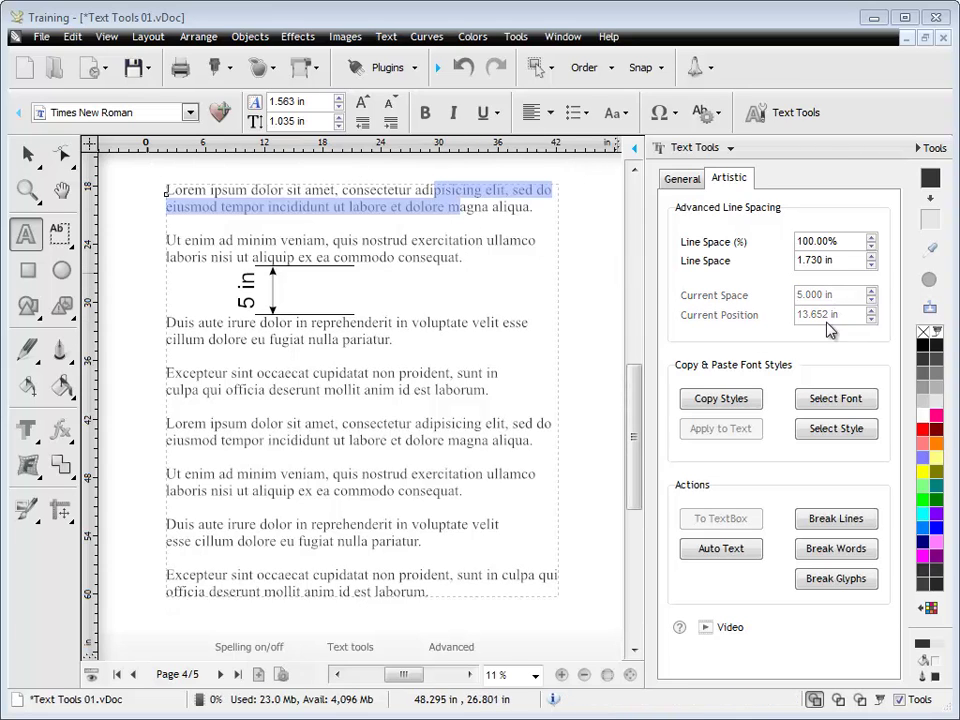
left_click(447, 207)
left_click(400, 323)
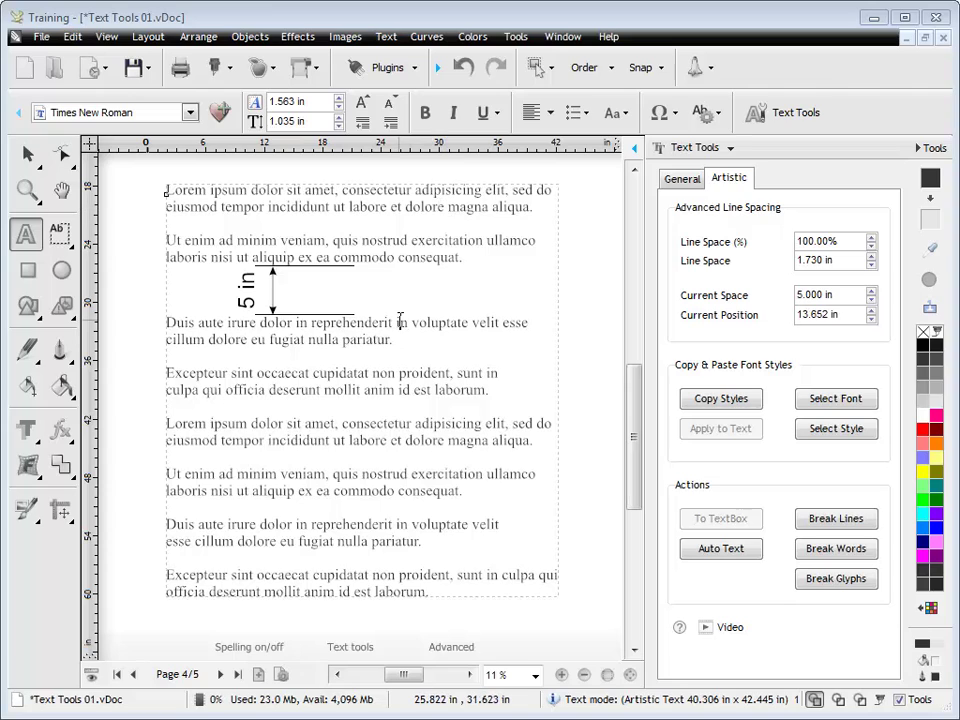
left_click(845, 314)
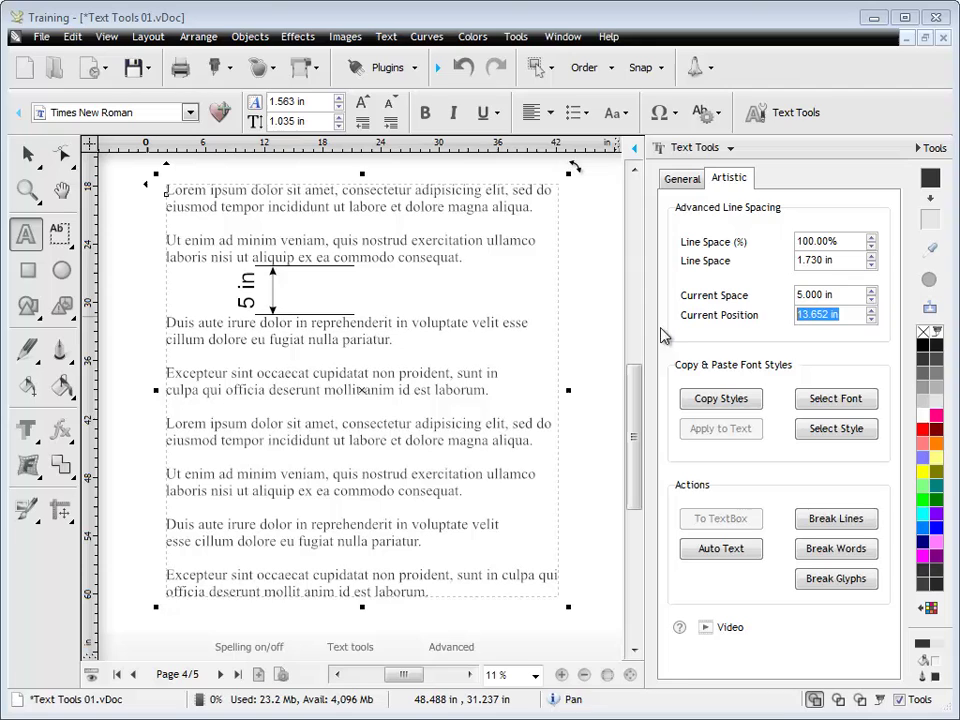
left_click(855, 316)
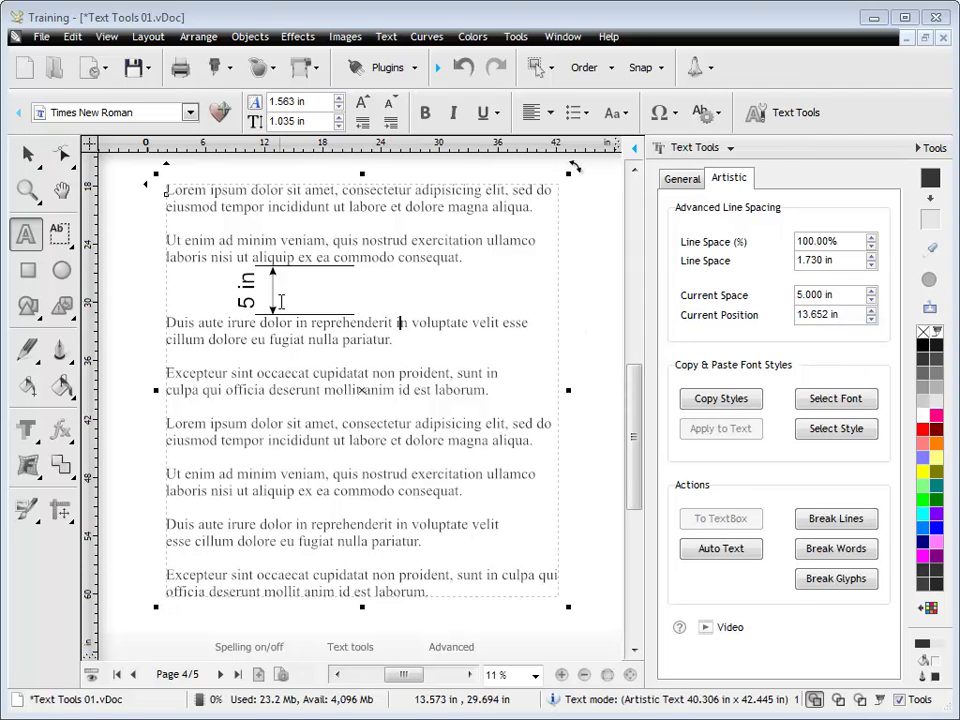
left_click(28, 153)
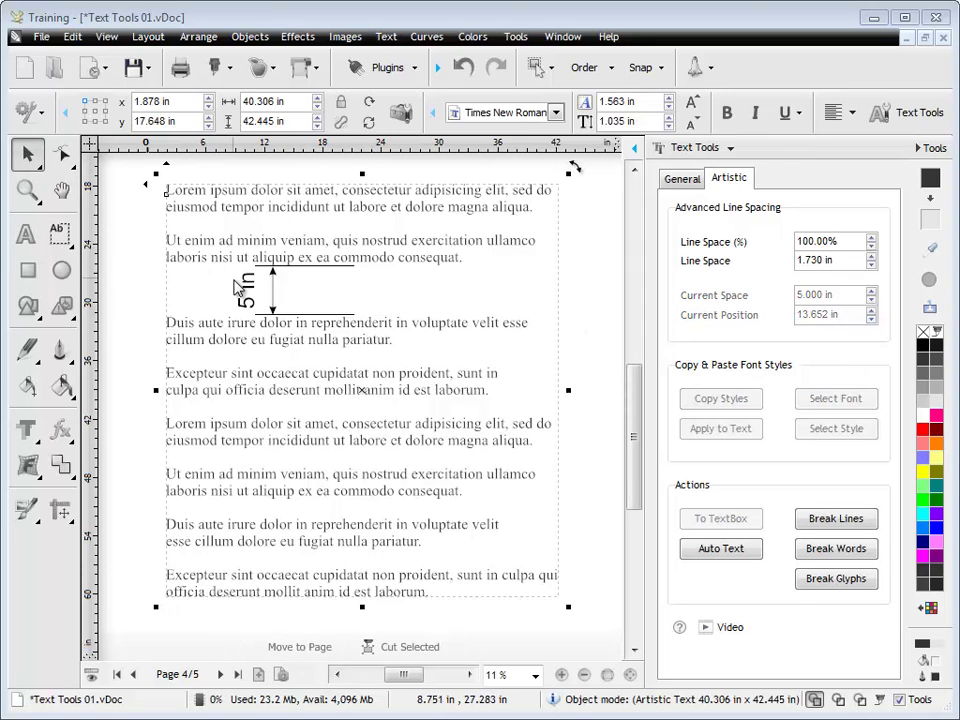
left_click(275, 296)
Delete the 5 in dimension marker and remove the extra gap after 'consequat.', restoring 1.730 in spacing
key("Delete")
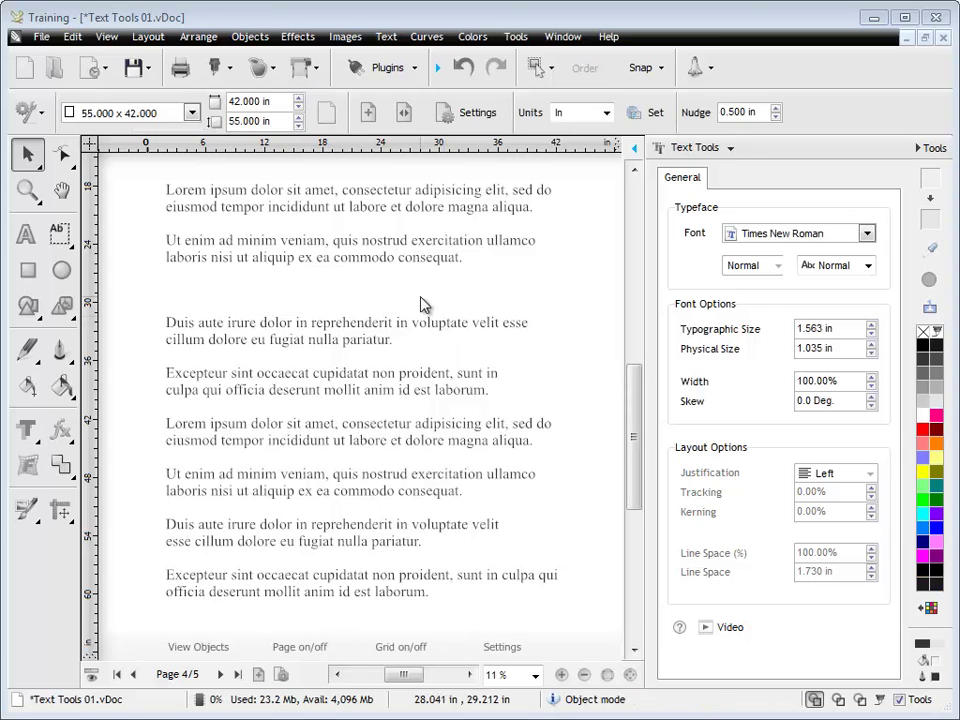
left_click(26, 234)
left_click(476, 257)
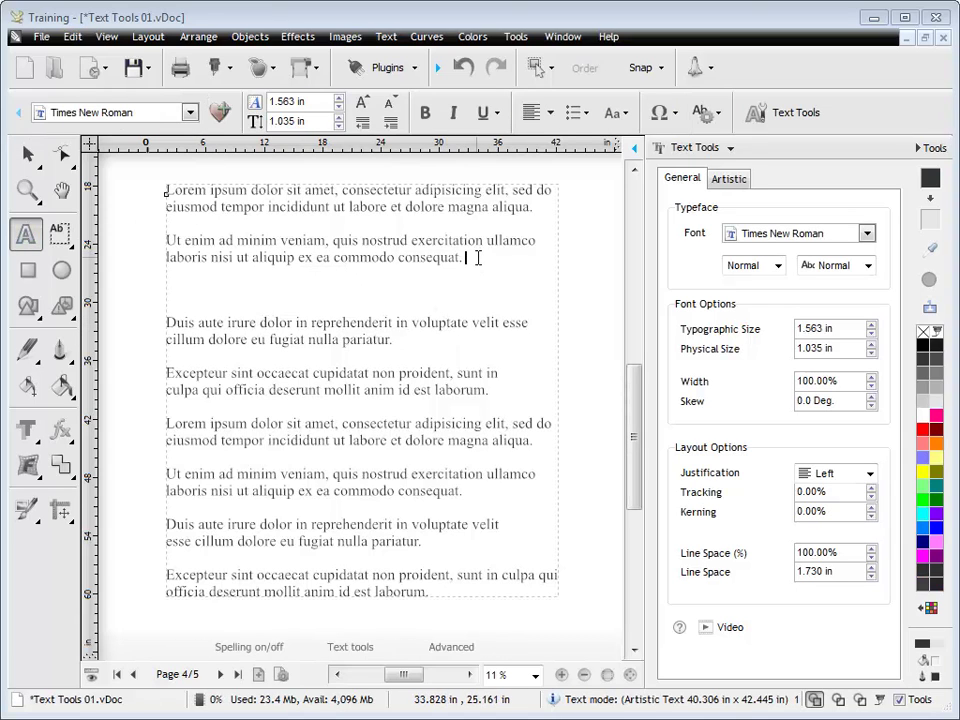
key("Delete")
key("Delete")
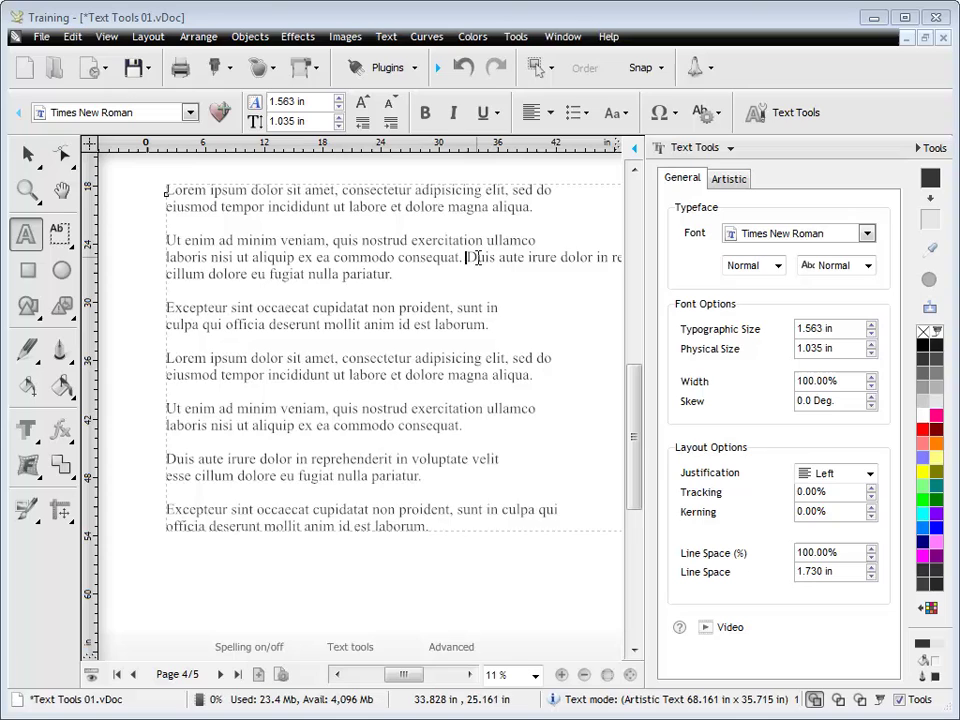
key("Return")
key("Return")
key("Escape")
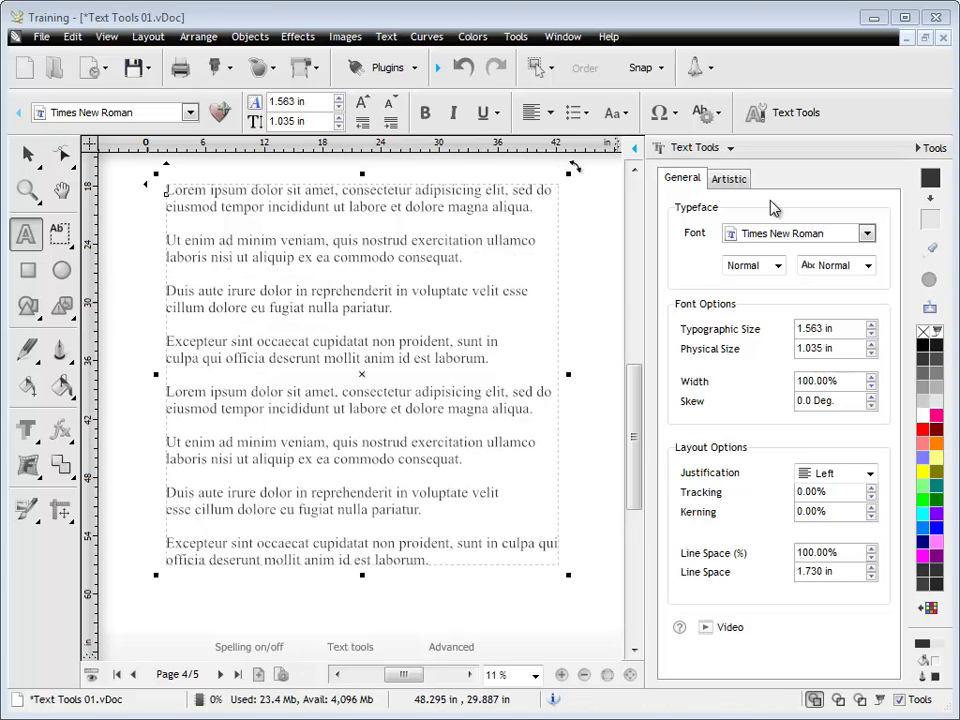
left_click(729, 179)
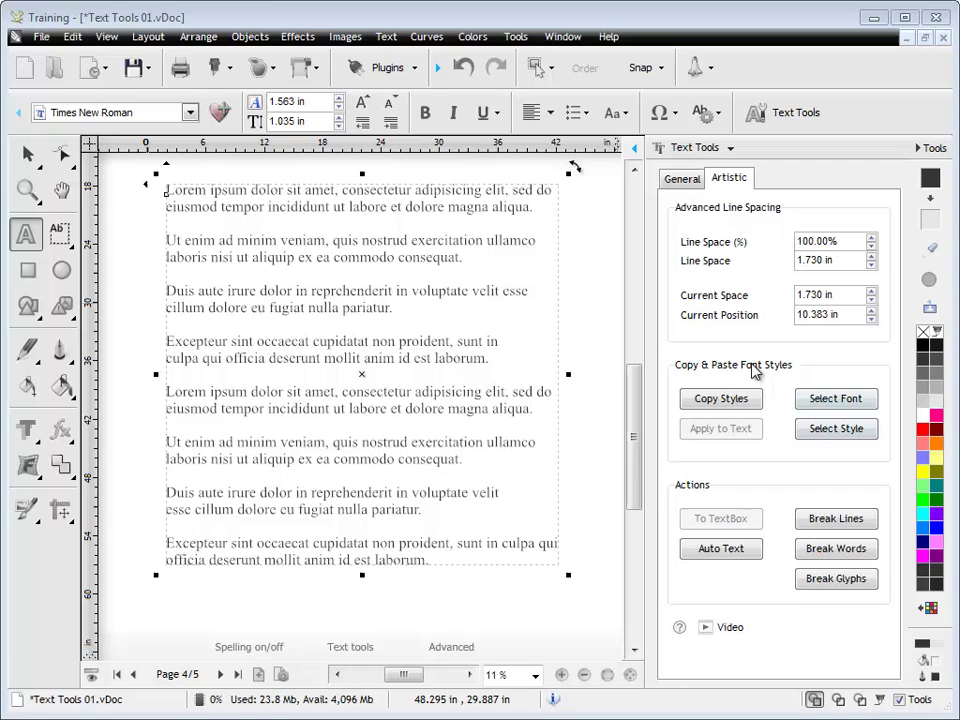
Set the first Ut enim paragraph in Impact and copy its text style
left_click(750, 399)
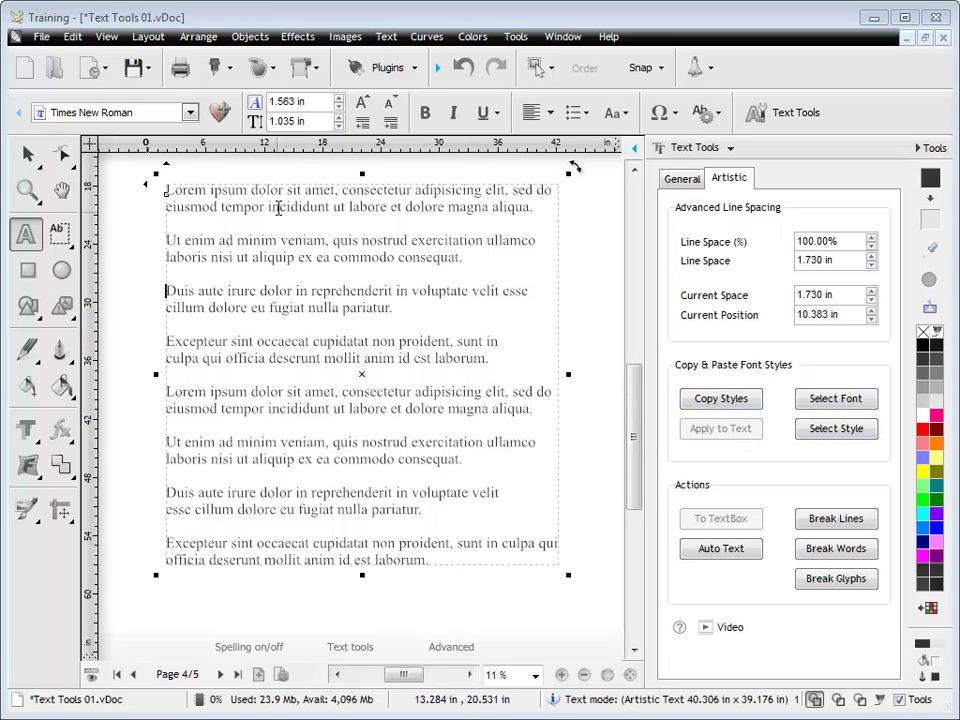
left_click_drag(460, 264, 168, 243)
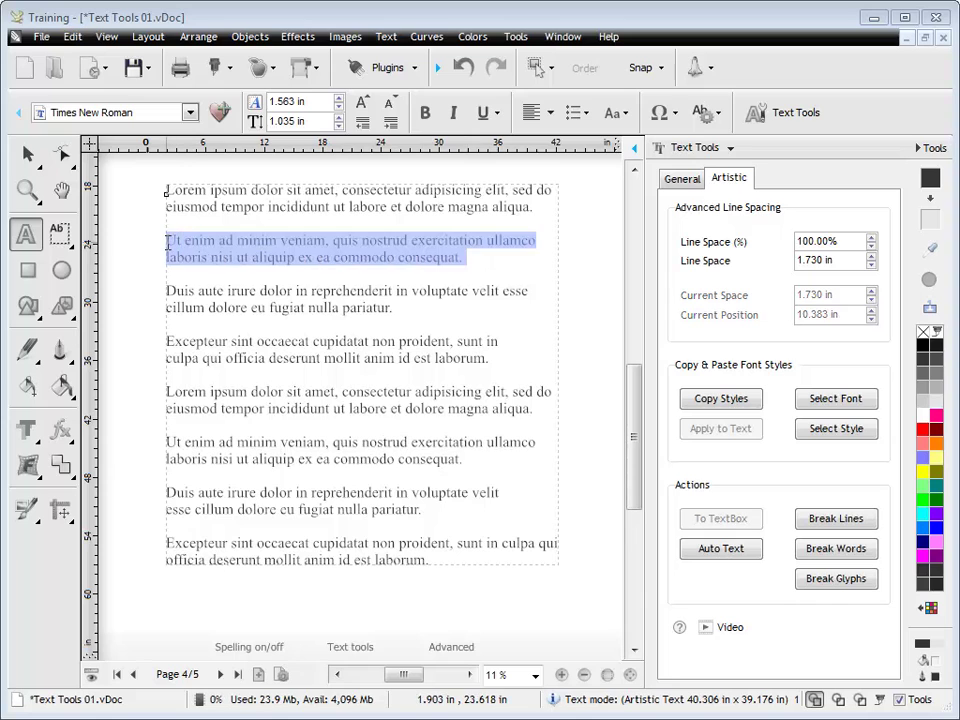
left_click(189, 113)
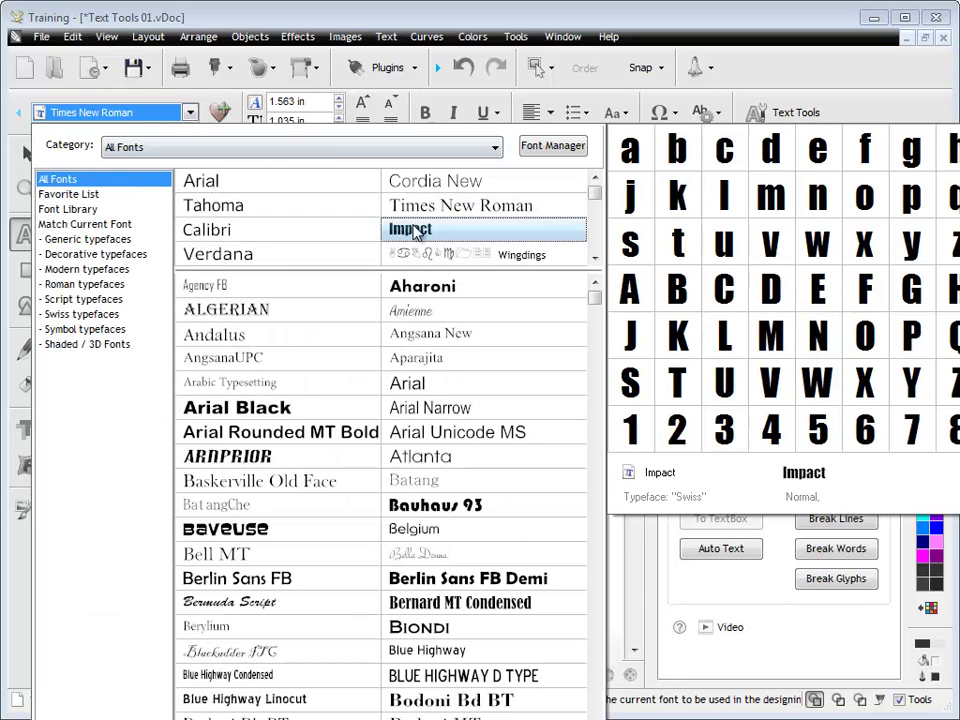
left_click(418, 233)
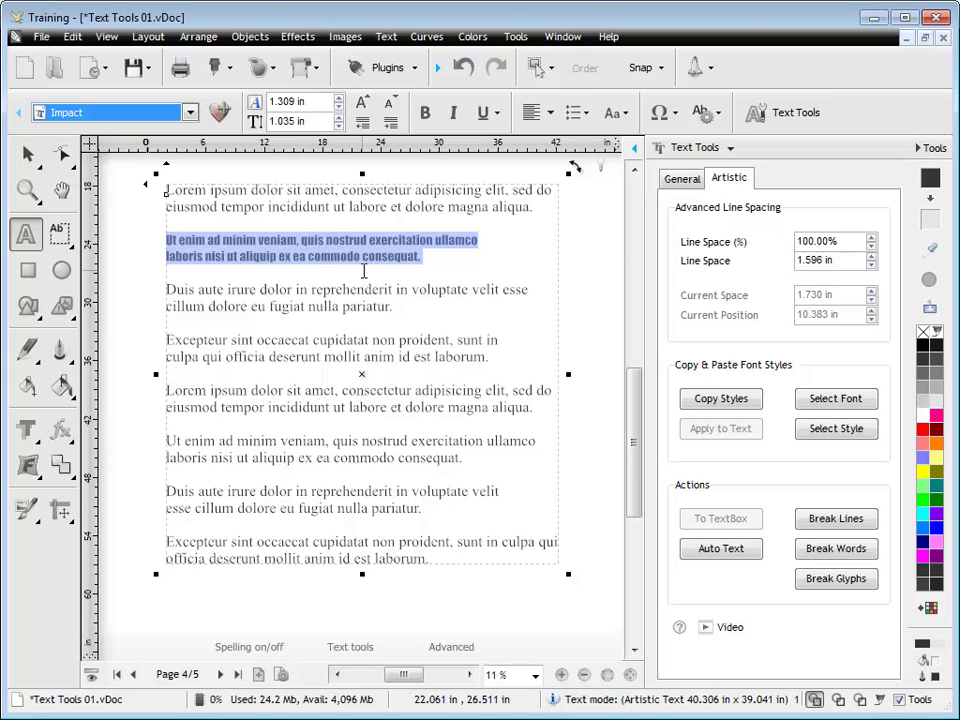
left_click(727, 401)
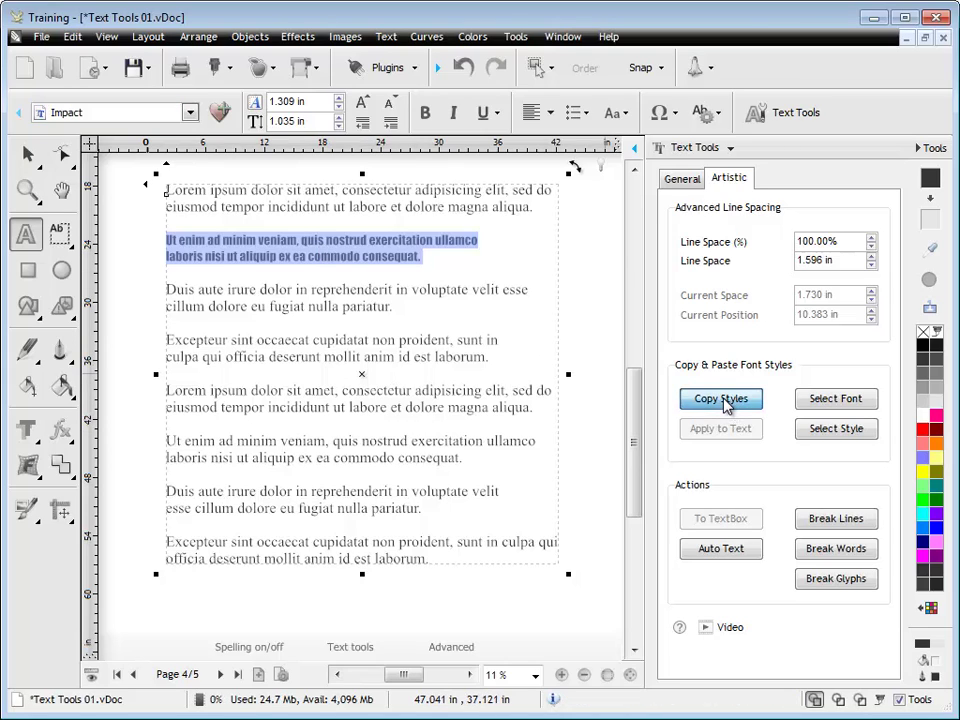
Apply the copied Impact style to the second Ut enim and Lorem ipsum paragraphs
left_click(442, 269)
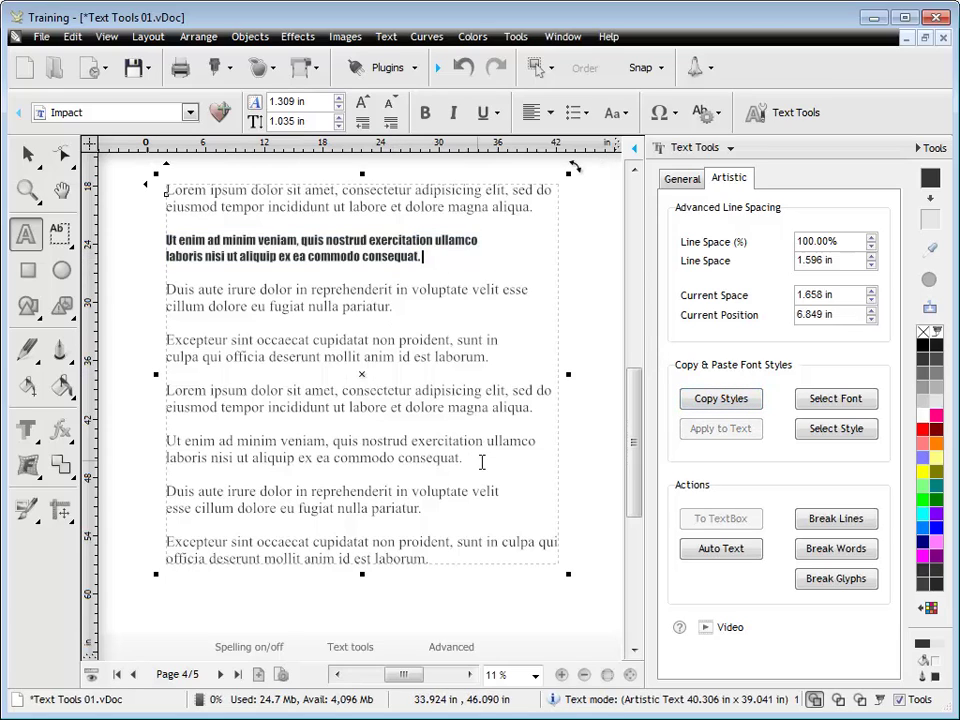
left_click_drag(484, 461, 165, 441)
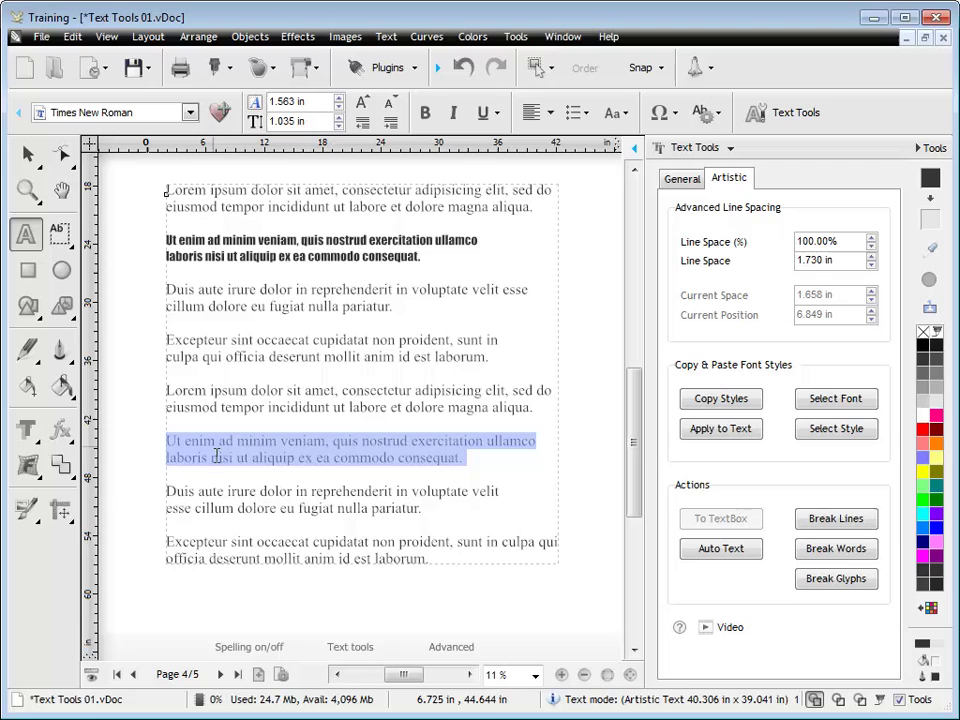
left_click(722, 437)
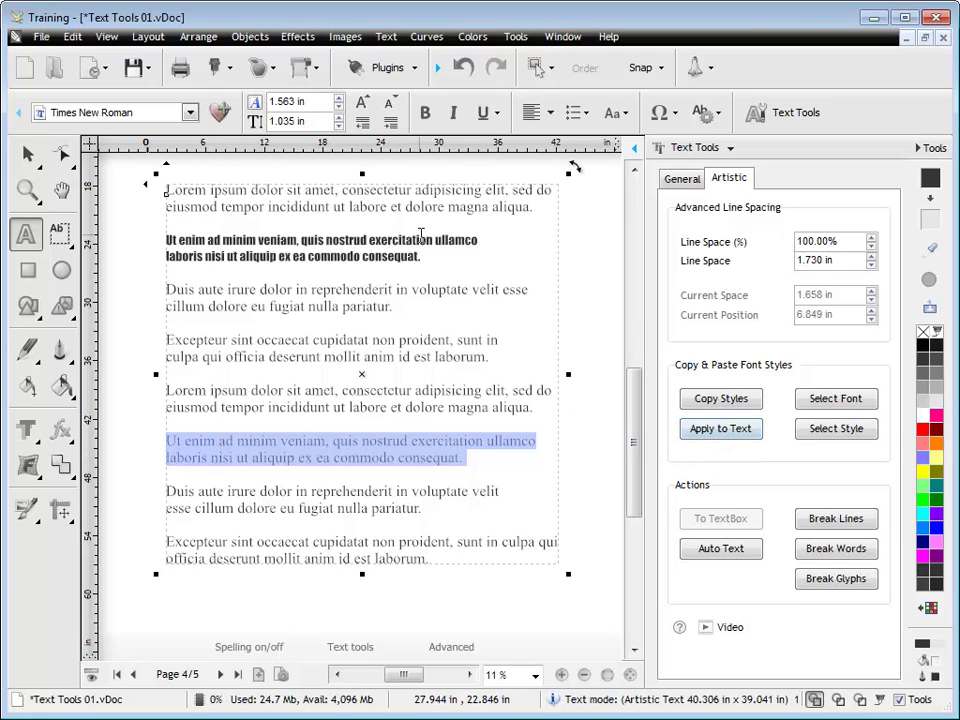
left_click(709, 430)
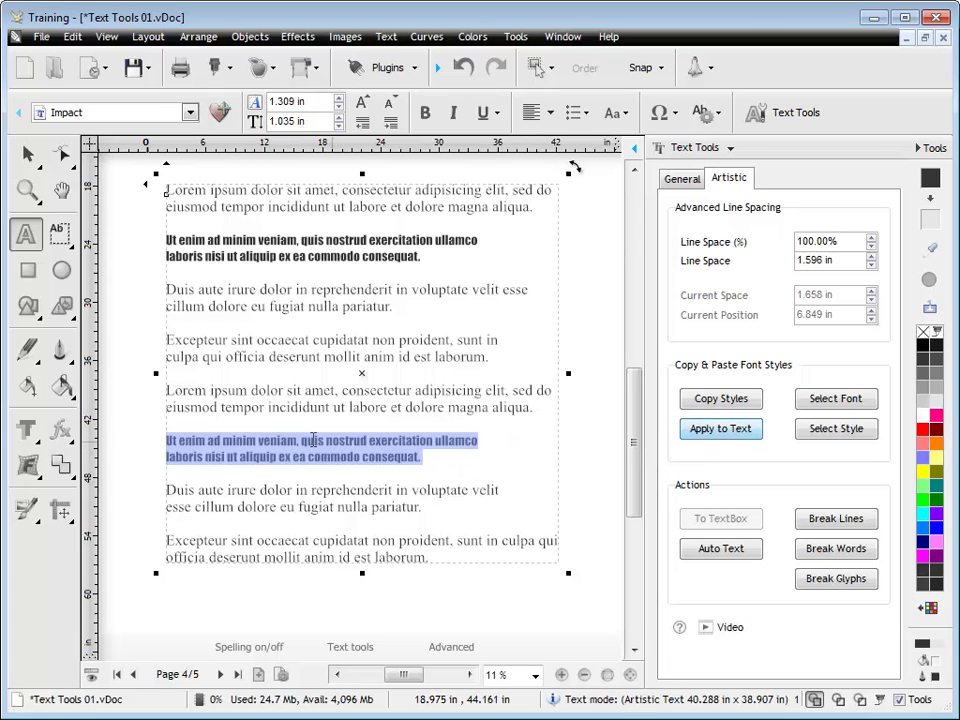
left_click_drag(533, 404, 166, 391)
left_click(731, 432)
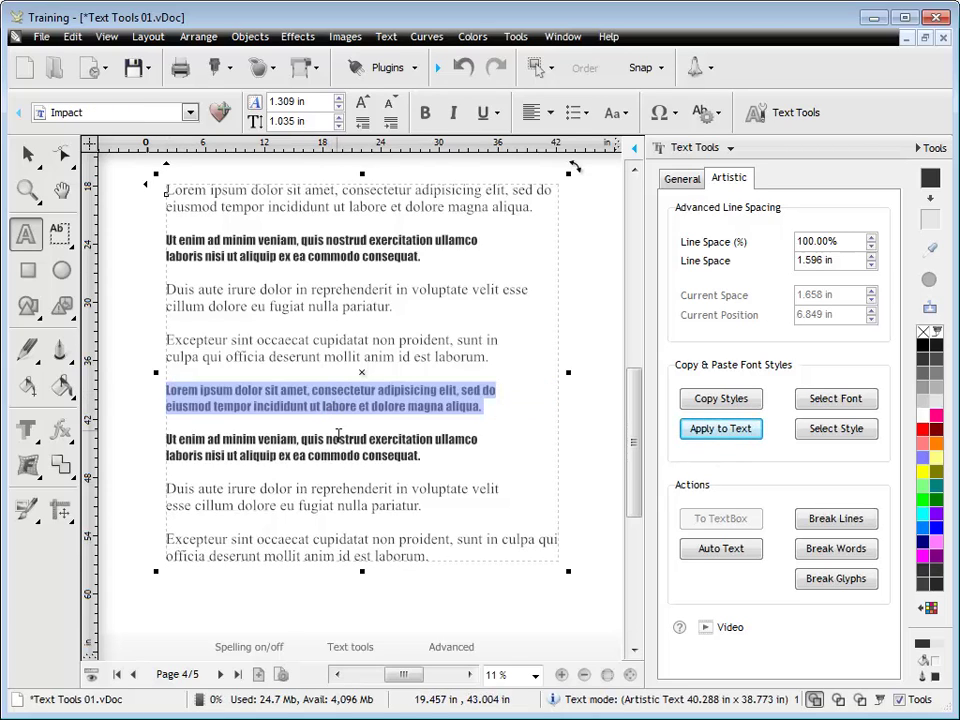
left_click(481, 453)
left_click(436, 449)
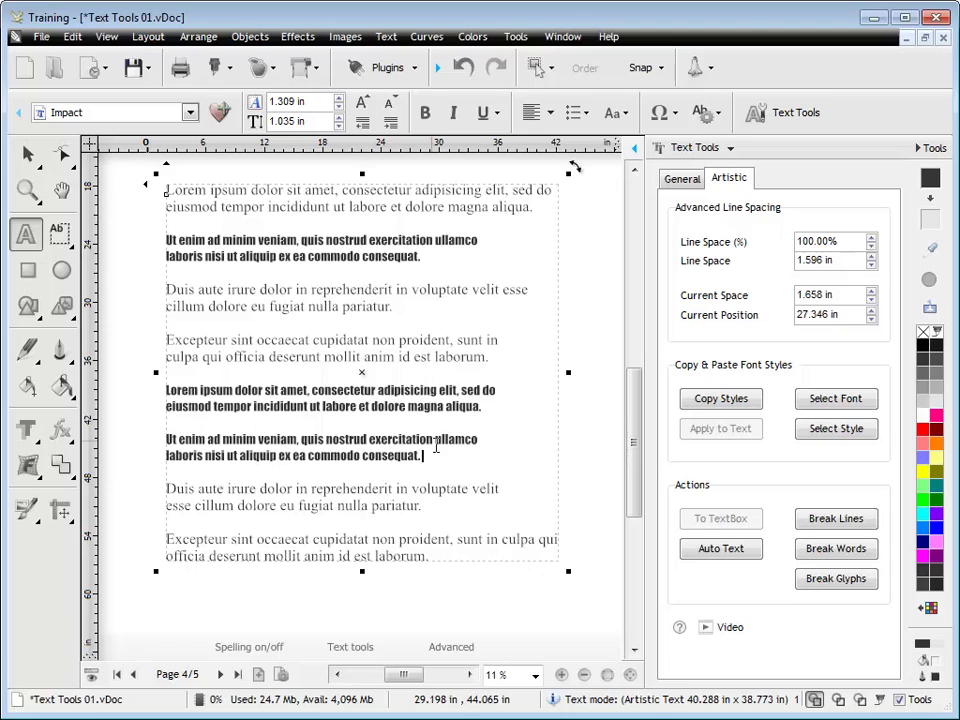
left_click(477, 407)
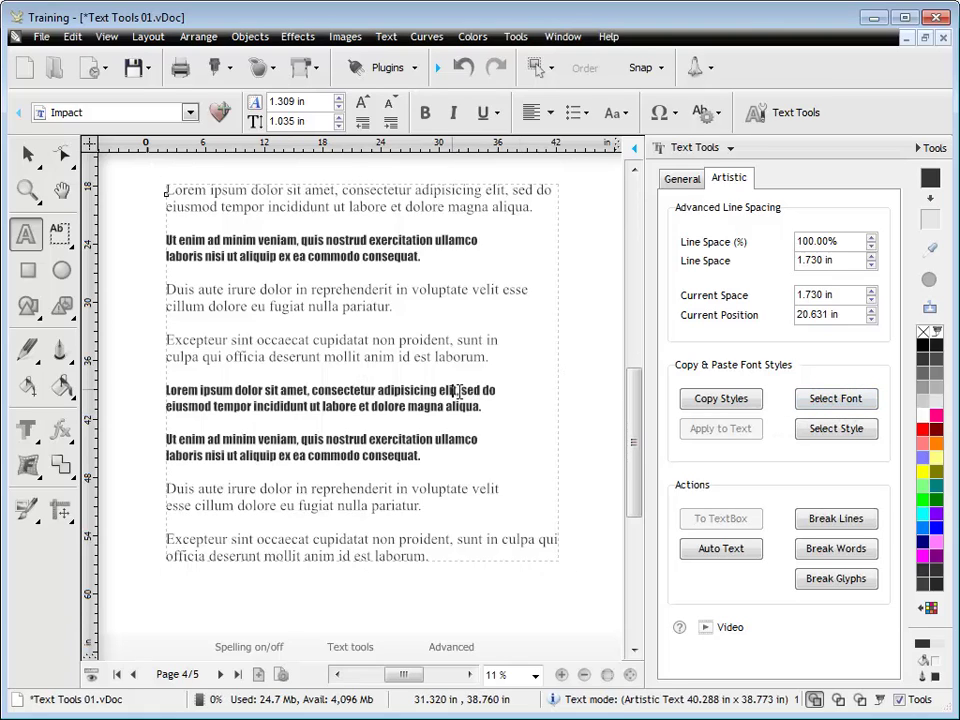
left_click(840, 400)
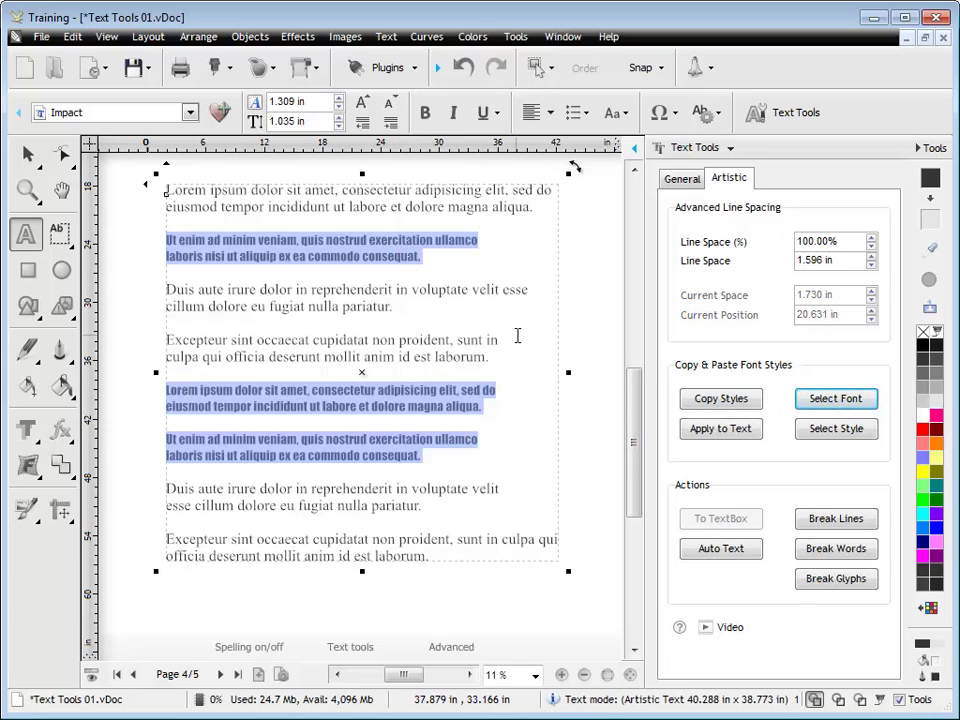
left_click(463, 342)
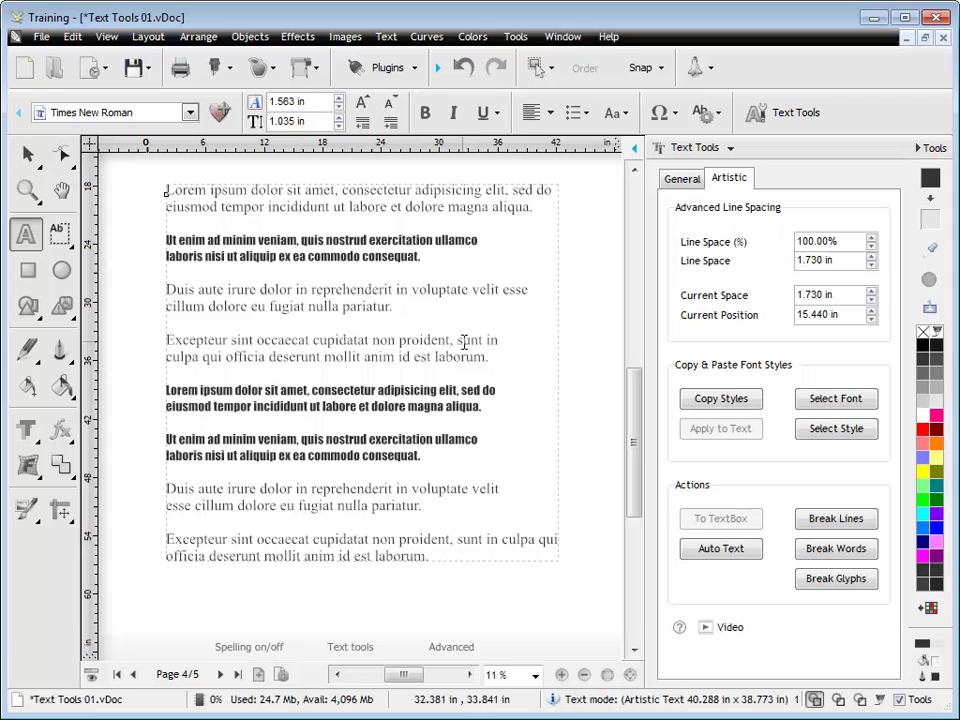
left_click(835, 400)
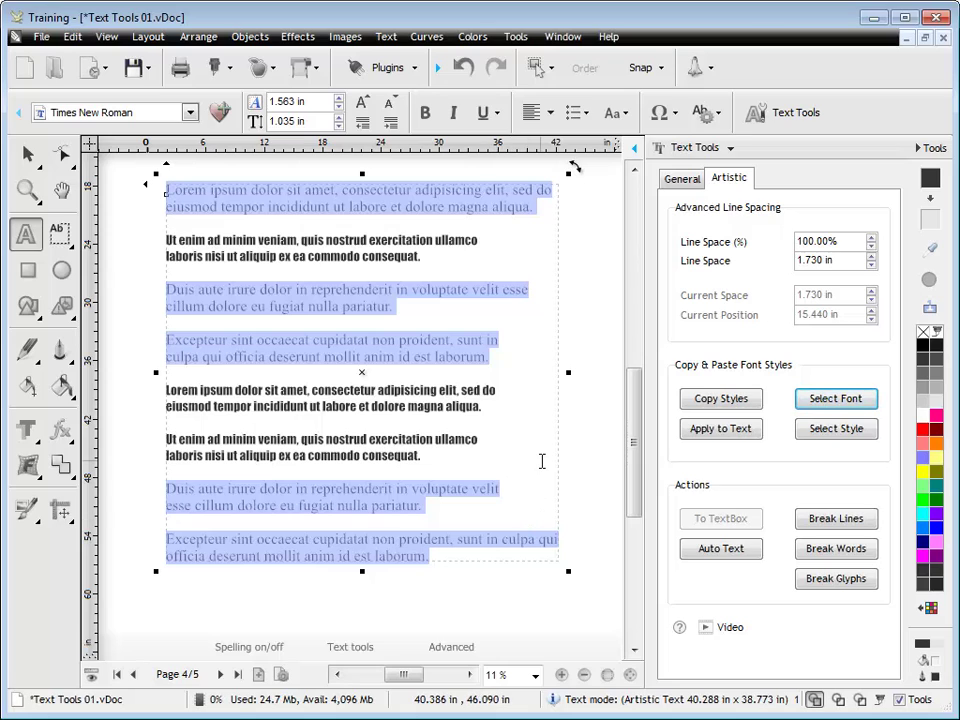
left_click(489, 340)
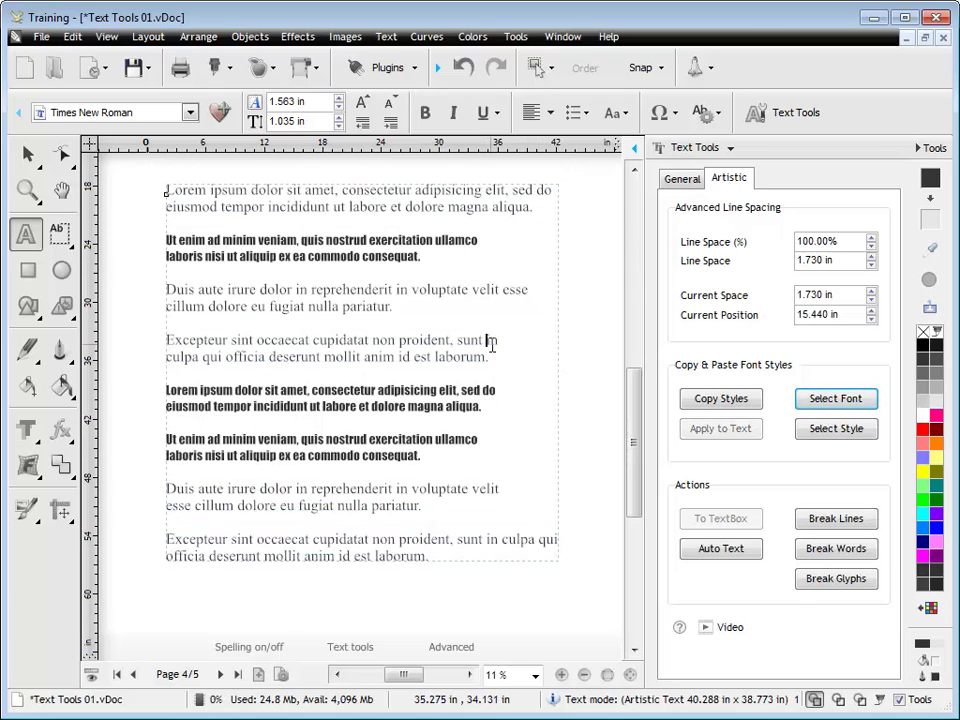
Make the first Excepteur paragraph bold italic and copy its text style
left_click_drag(495, 358, 166, 343)
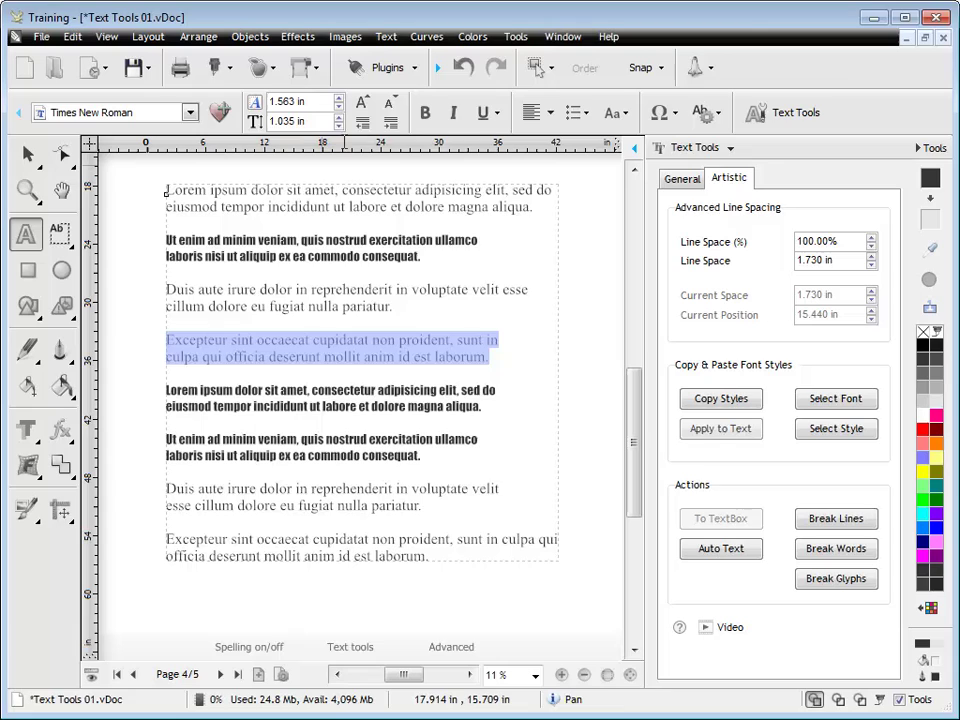
left_click(425, 112)
left_click(453, 112)
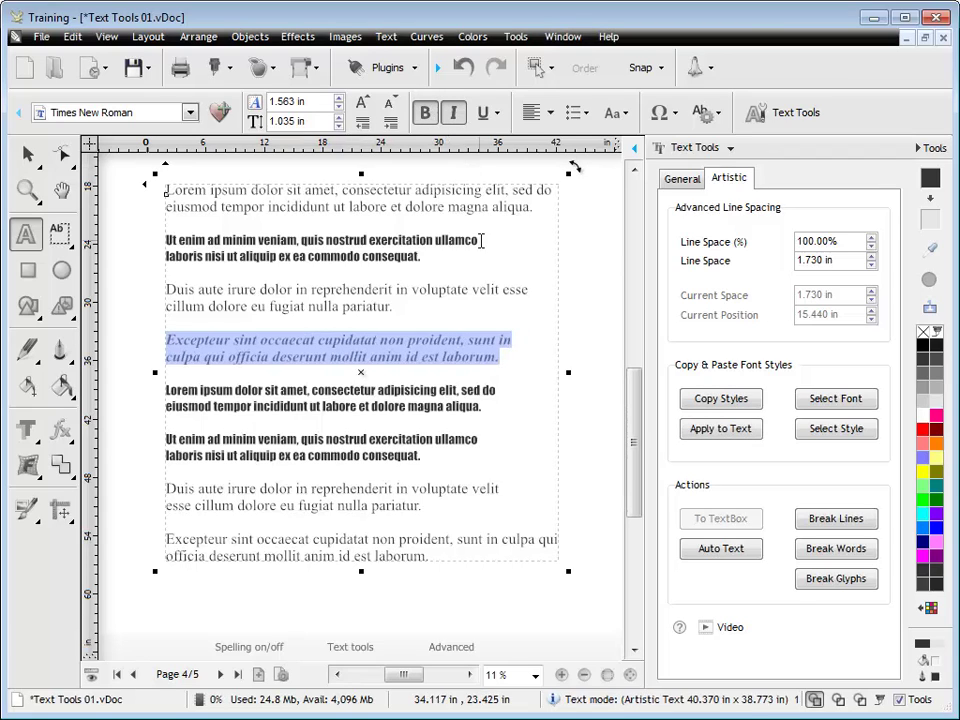
left_click(436, 306)
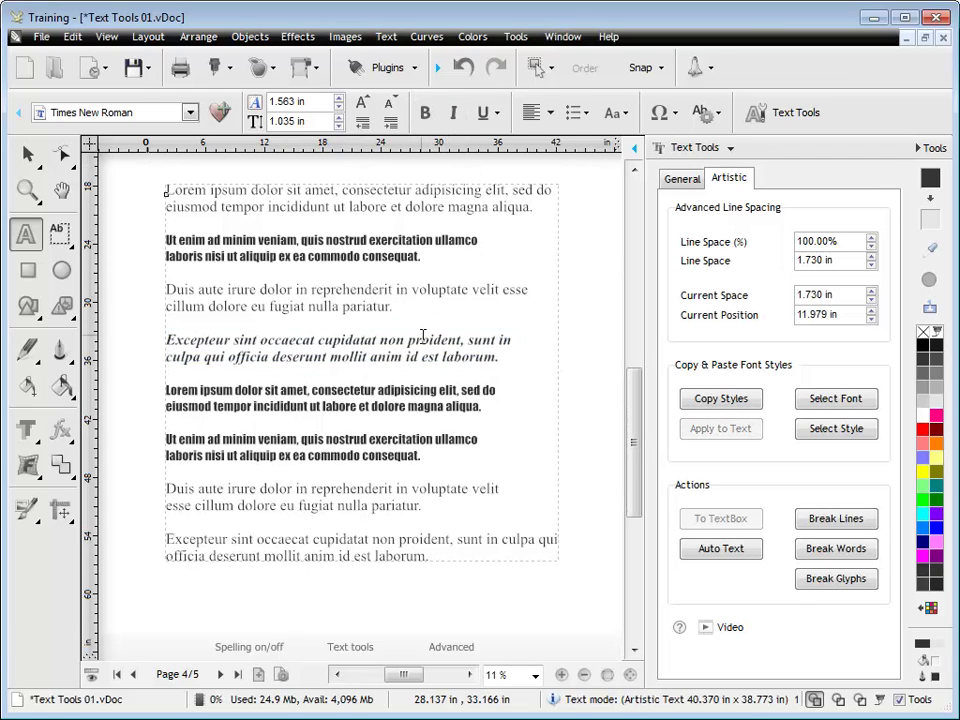
left_click(423, 337)
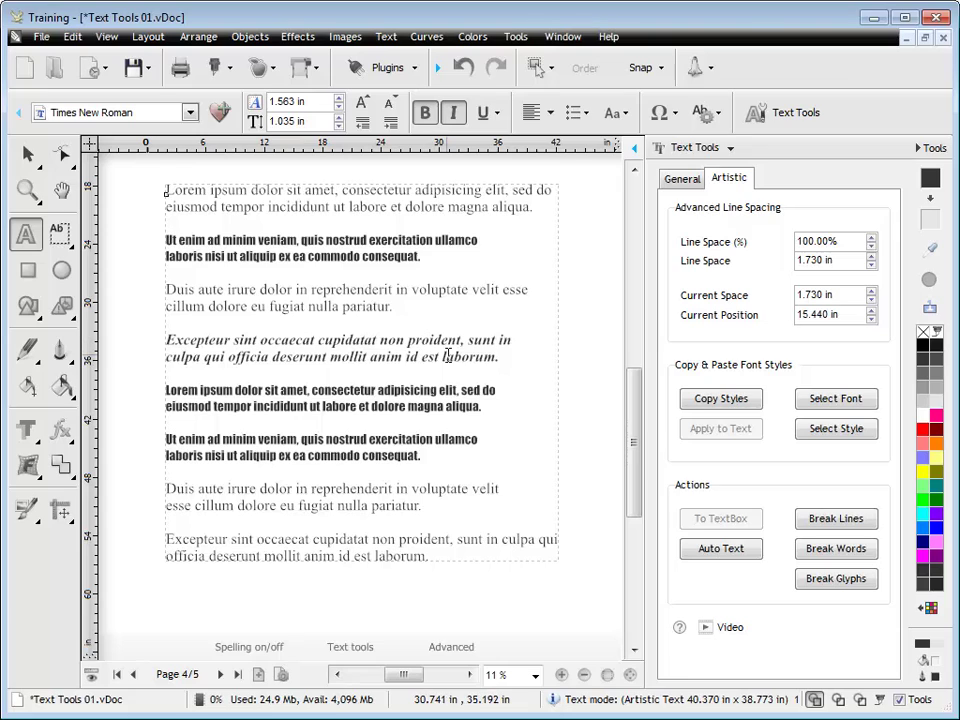
left_click_drag(499, 356, 172, 343)
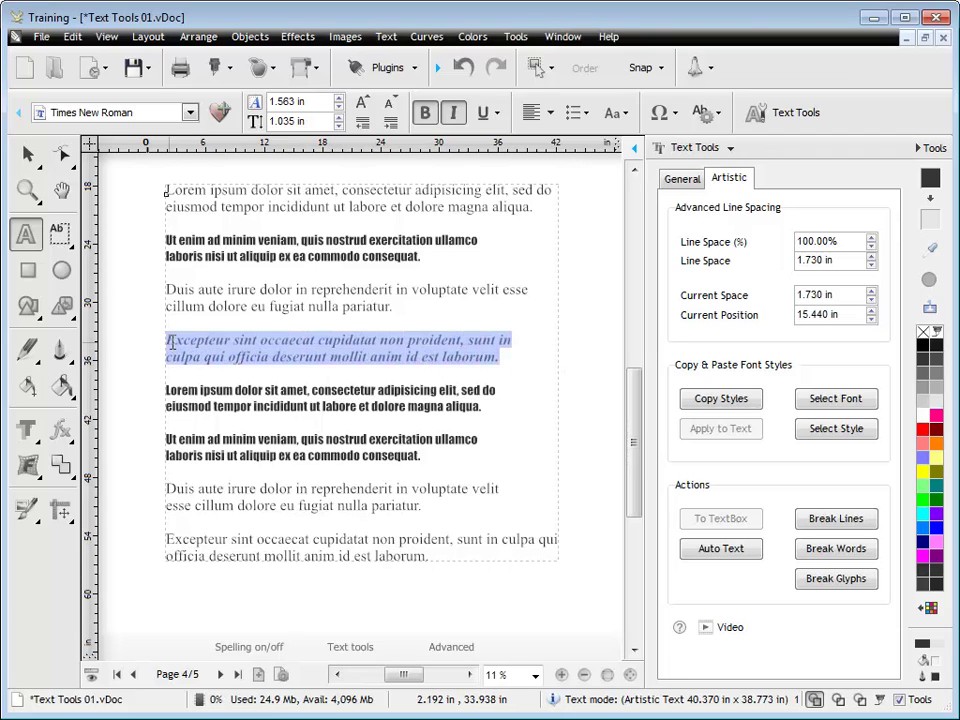
left_click(336, 356)
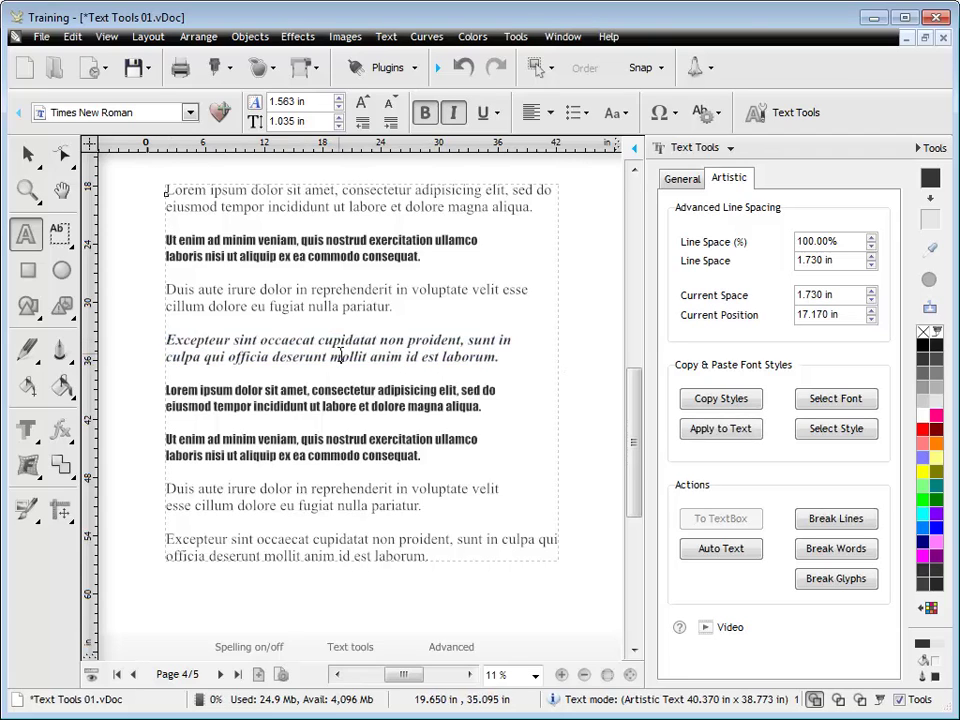
left_click(738, 400)
Apply the copied bold italic style to the second Duis aute paragraph
left_click_drag(428, 507, 184, 490)
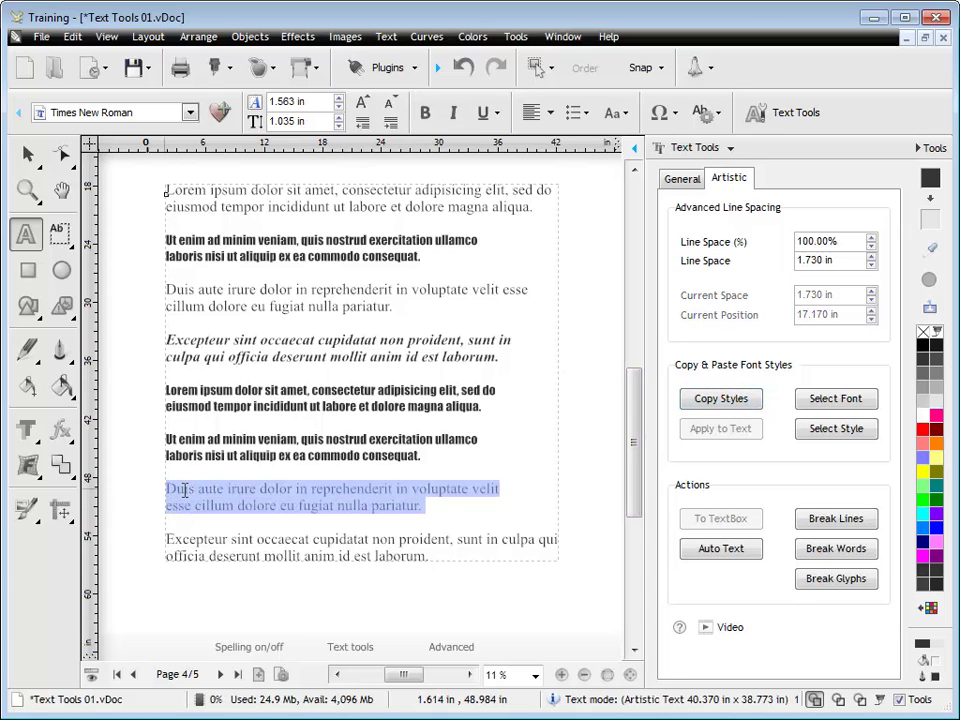
left_click(256, 490)
left_click_drag(458, 513, 180, 491)
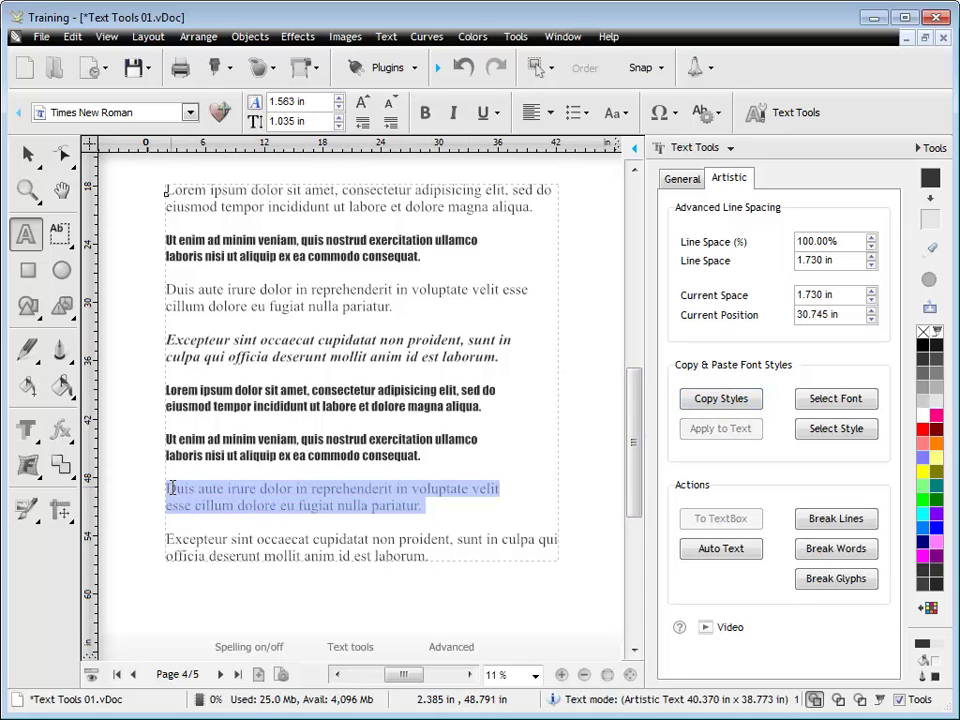
left_click(735, 428)
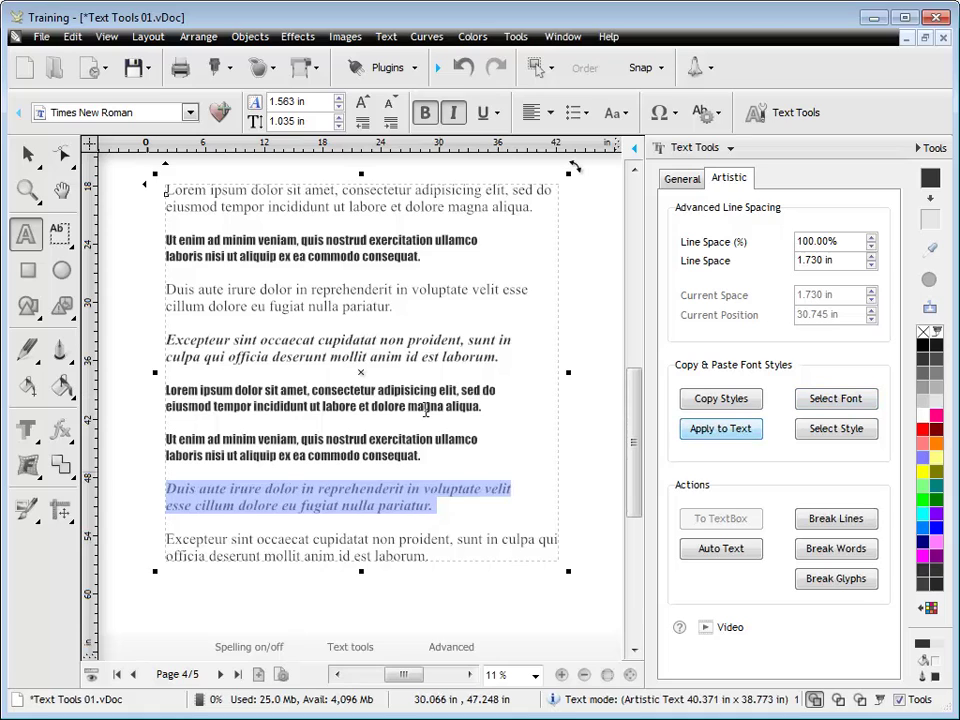
left_click(500, 489)
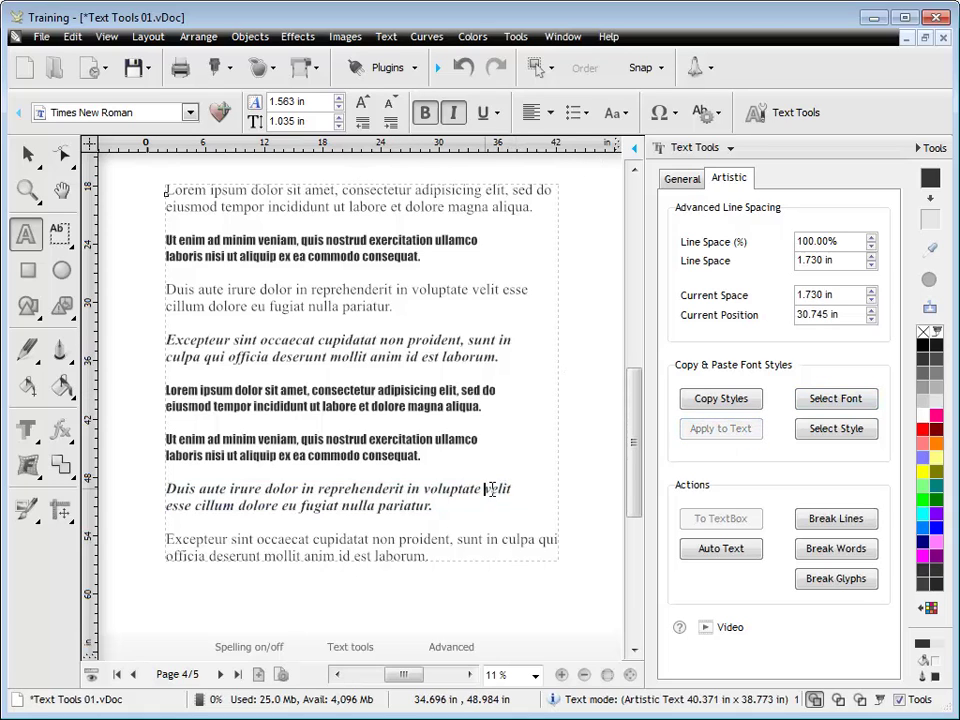
Compare paragraphs by selecting all bold italic, Impact and Times New Roman text
left_click(834, 429)
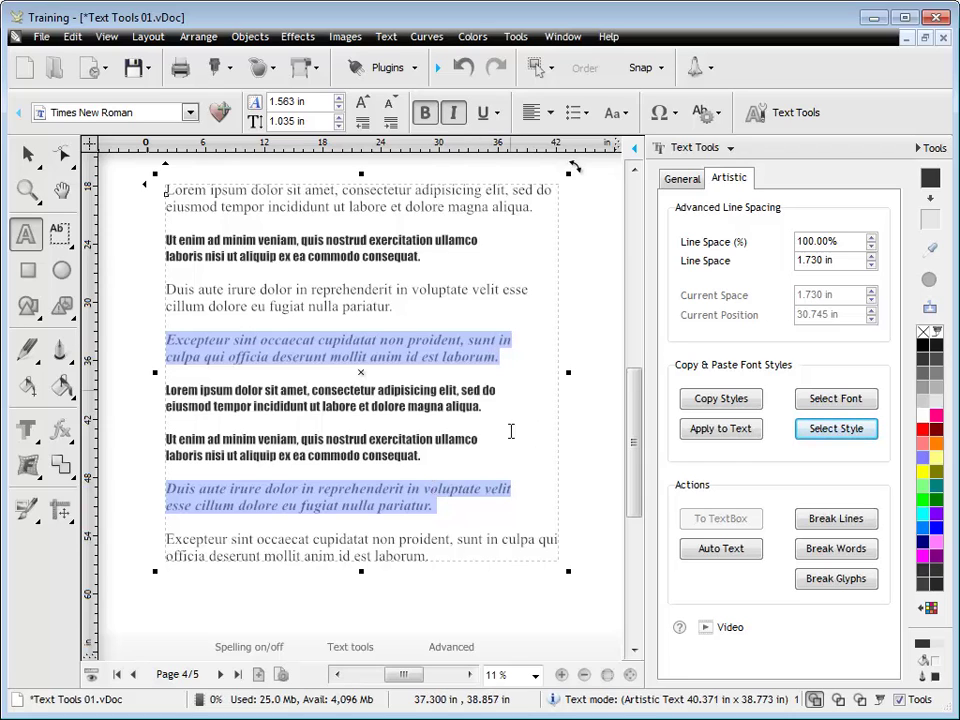
left_click(466, 408)
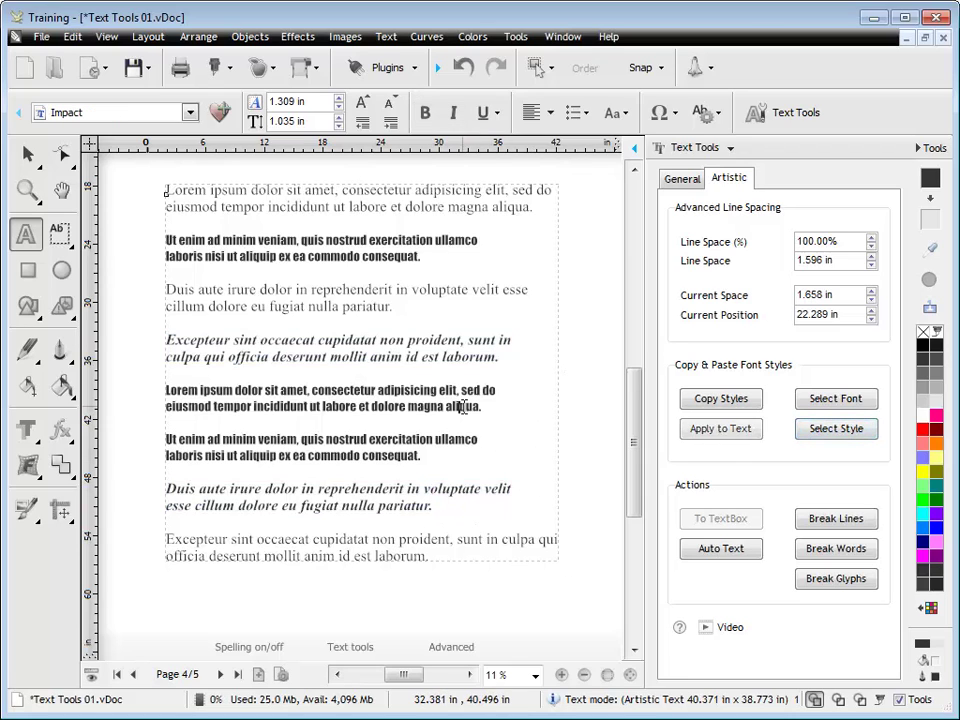
left_click(808, 399)
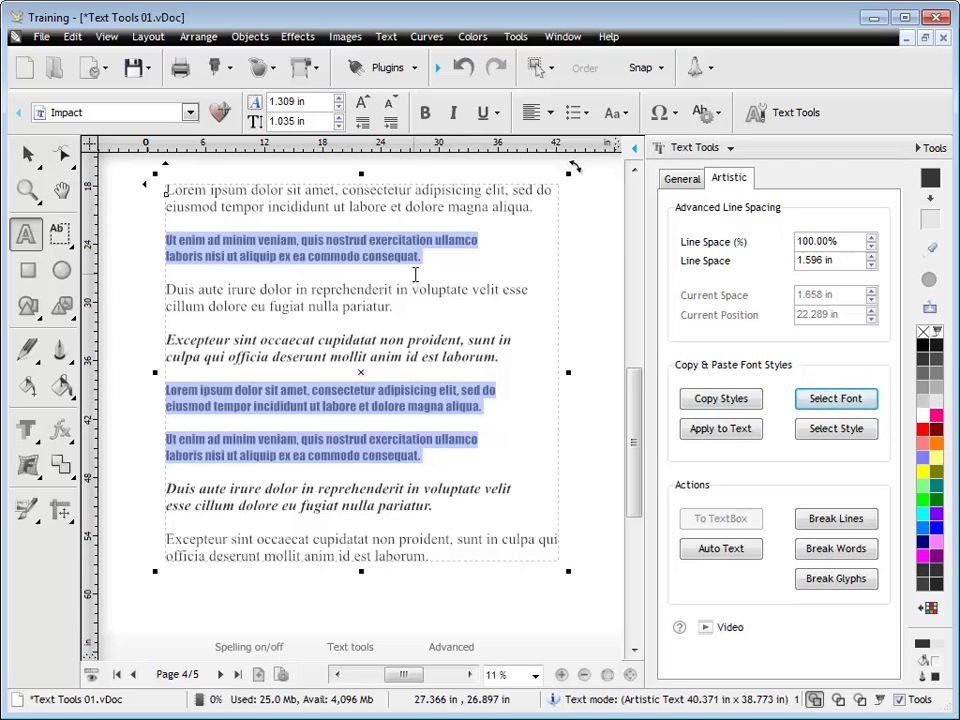
left_click(450, 340)
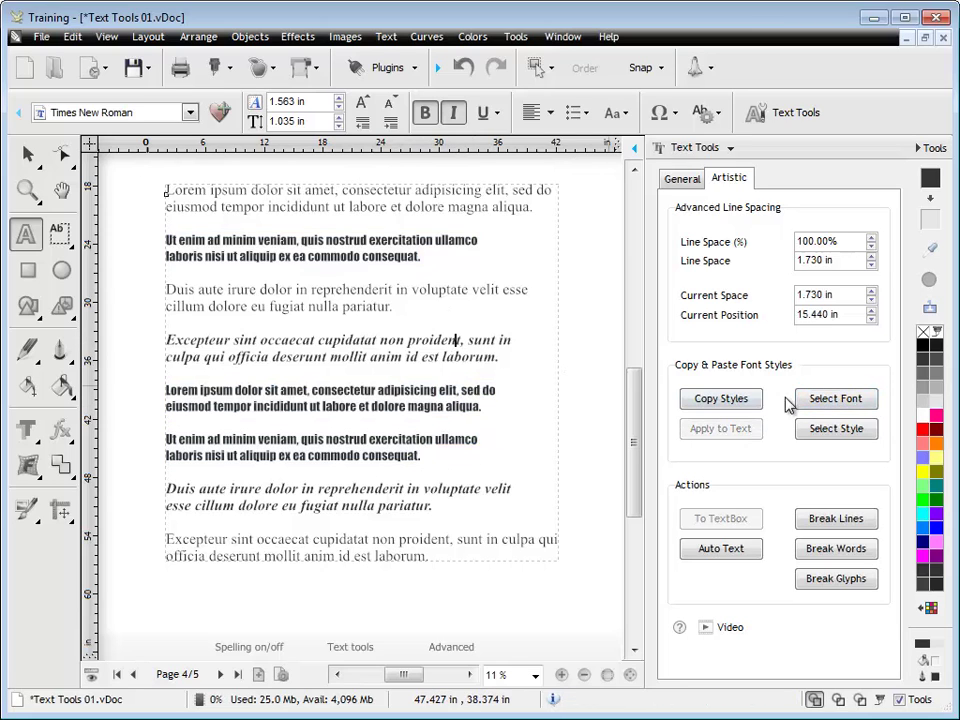
left_click(850, 402)
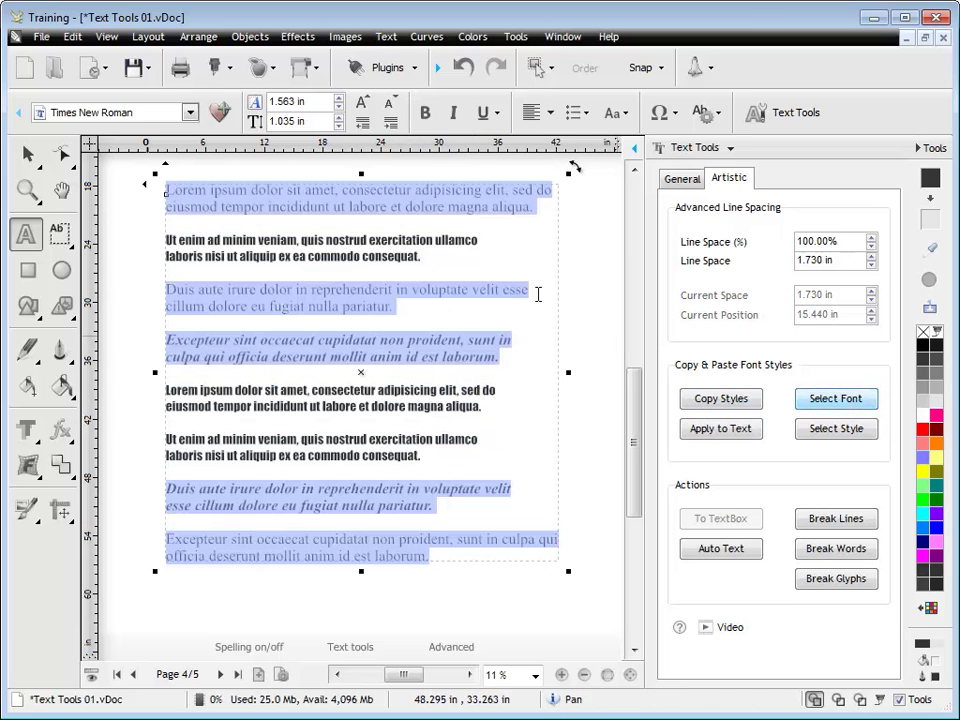
left_click(467, 356)
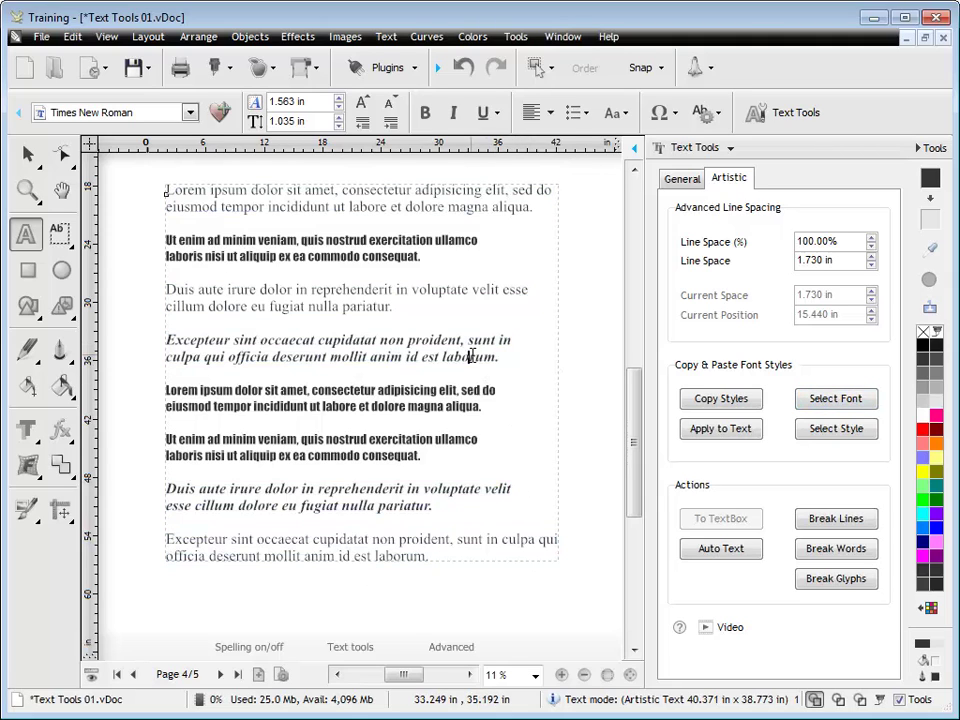
left_click(810, 429)
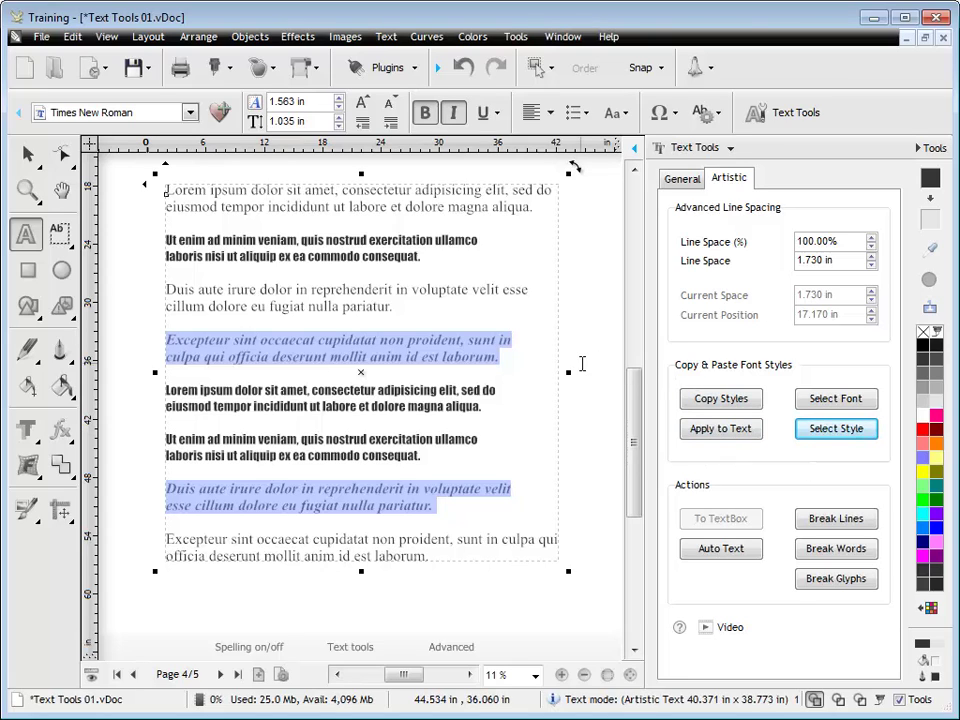
Copy the Excepteur paragraph's bold italic style and apply it to the first Duis aute paragraph
left_click(399, 344)
left_click(716, 400)
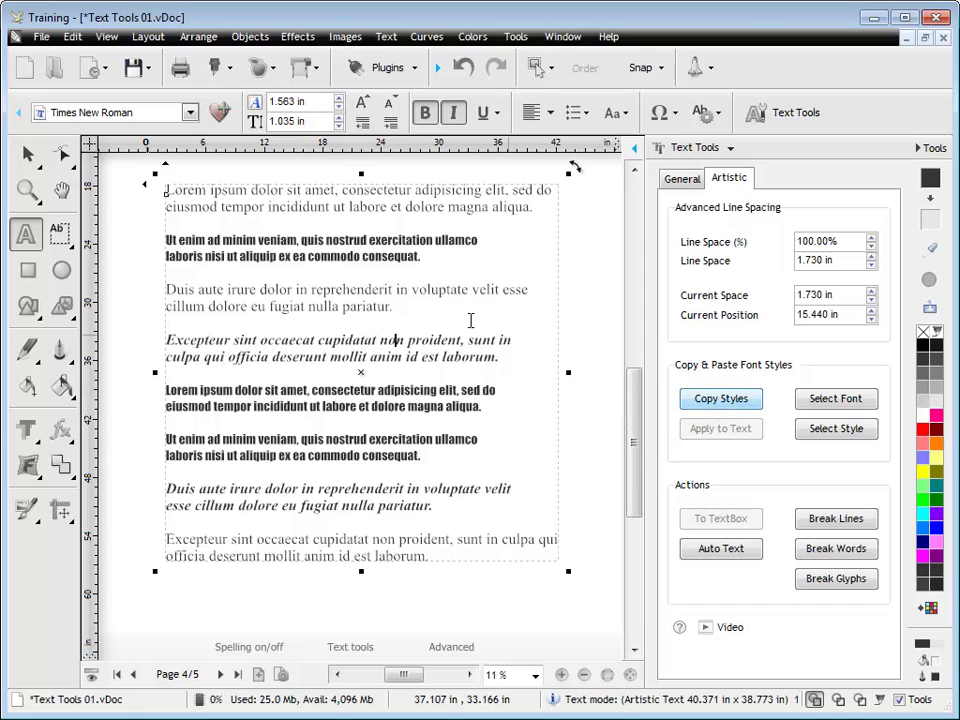
left_click(426, 290)
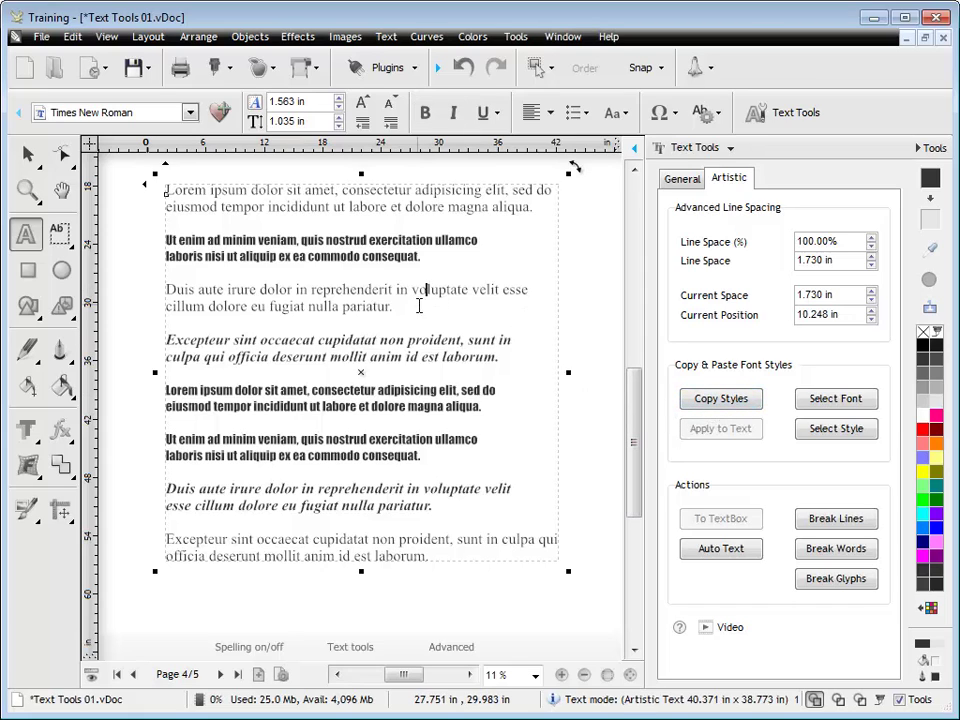
left_click_drag(419, 306, 165, 289)
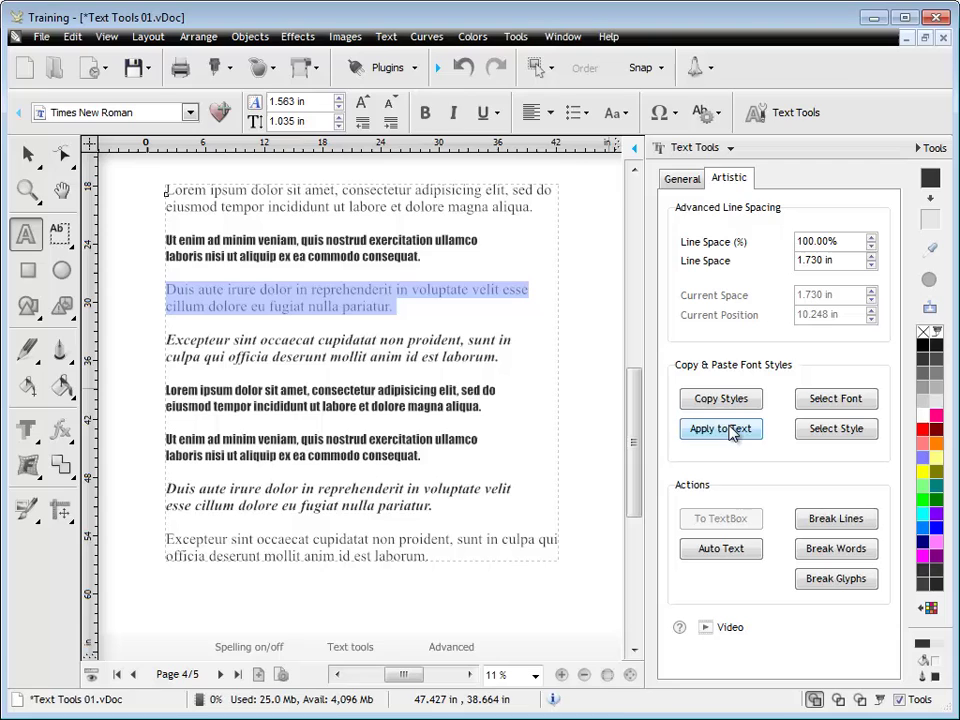
left_click(731, 430)
left_click(476, 321)
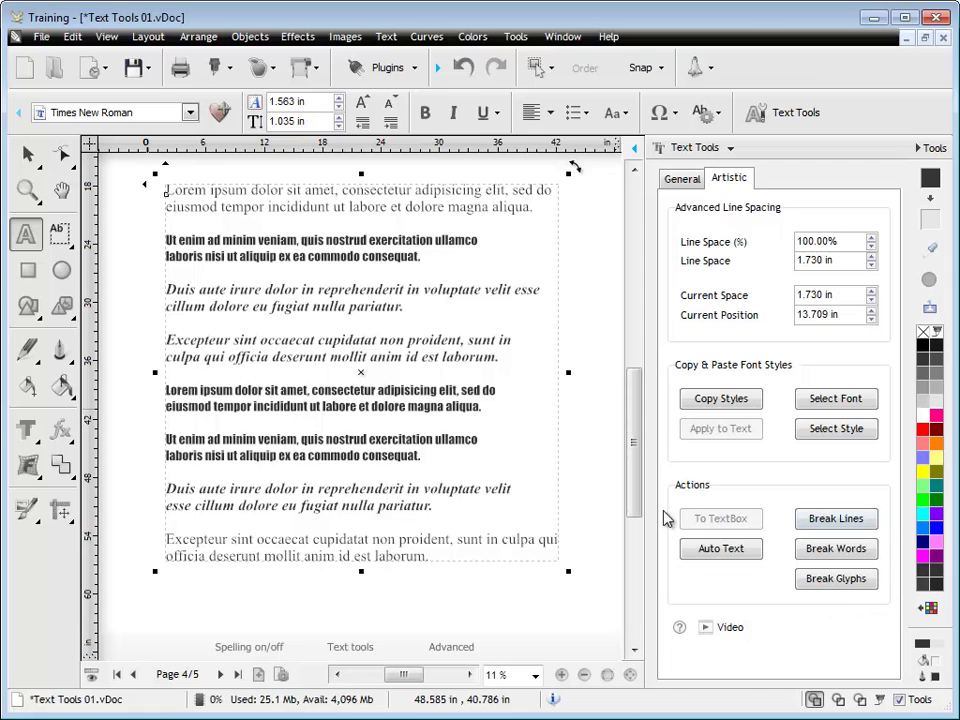
Select the whole text object, check Auto Text without changes, and break it into 16 lines
key("Escape")
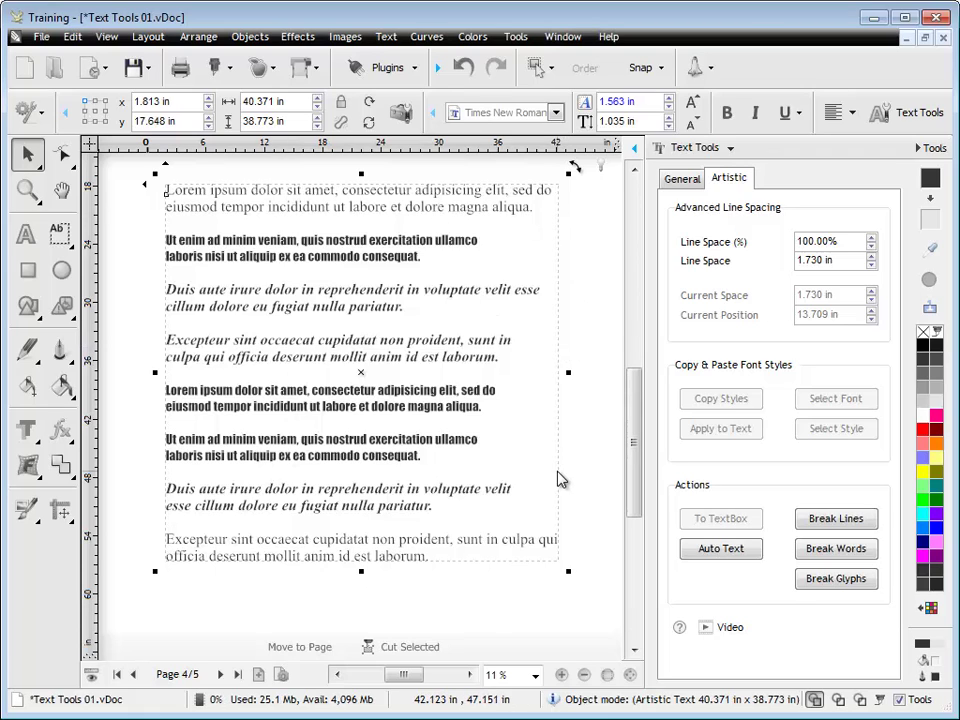
left_click(720, 550)
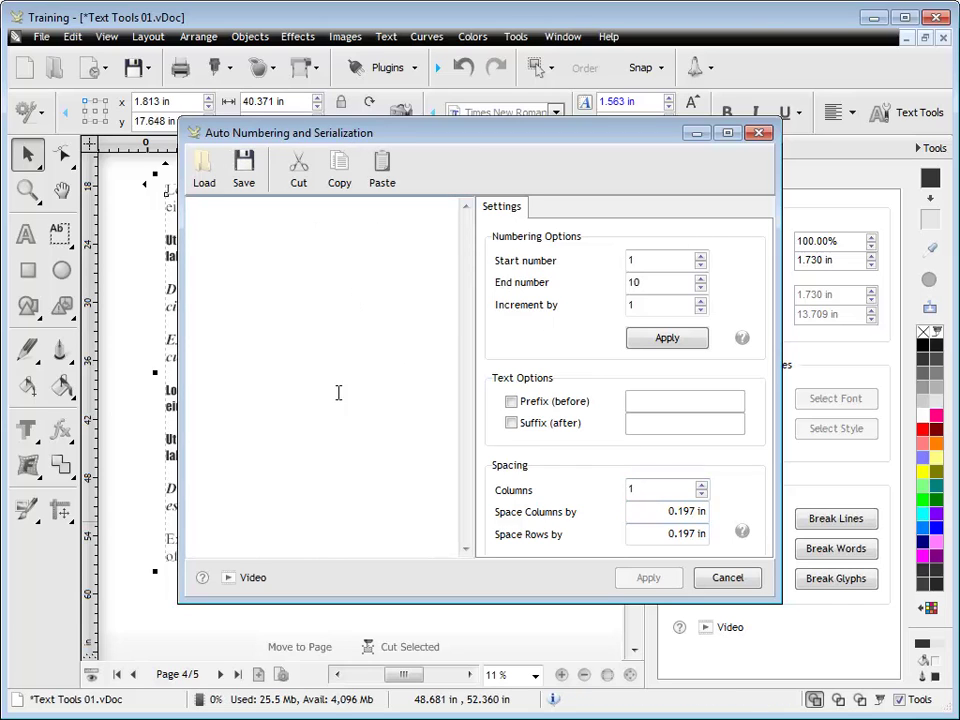
left_click(728, 578)
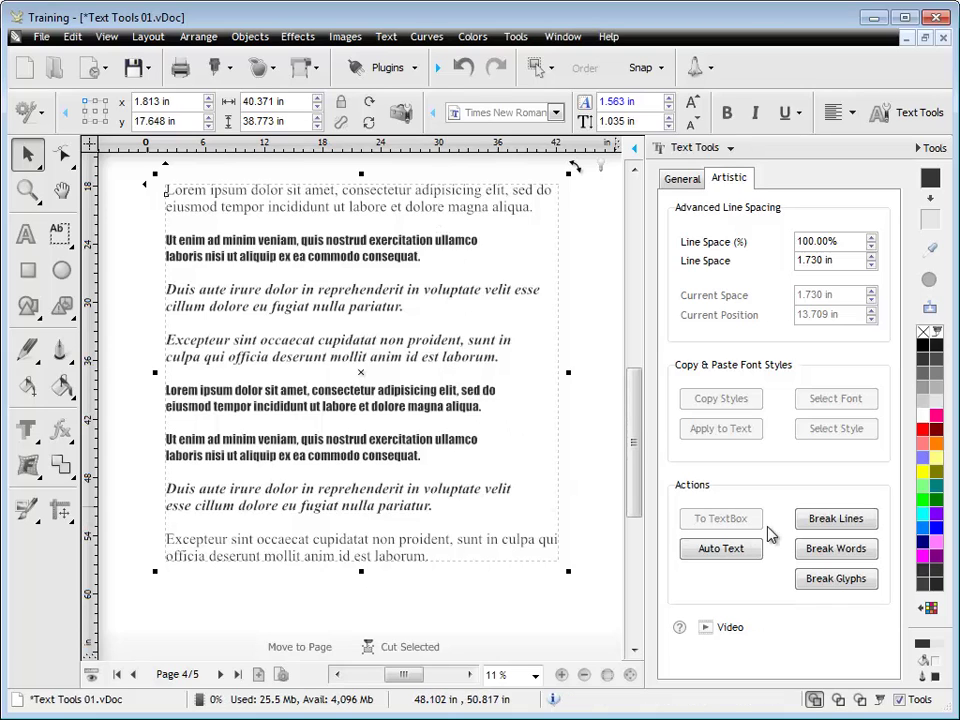
left_click(820, 520)
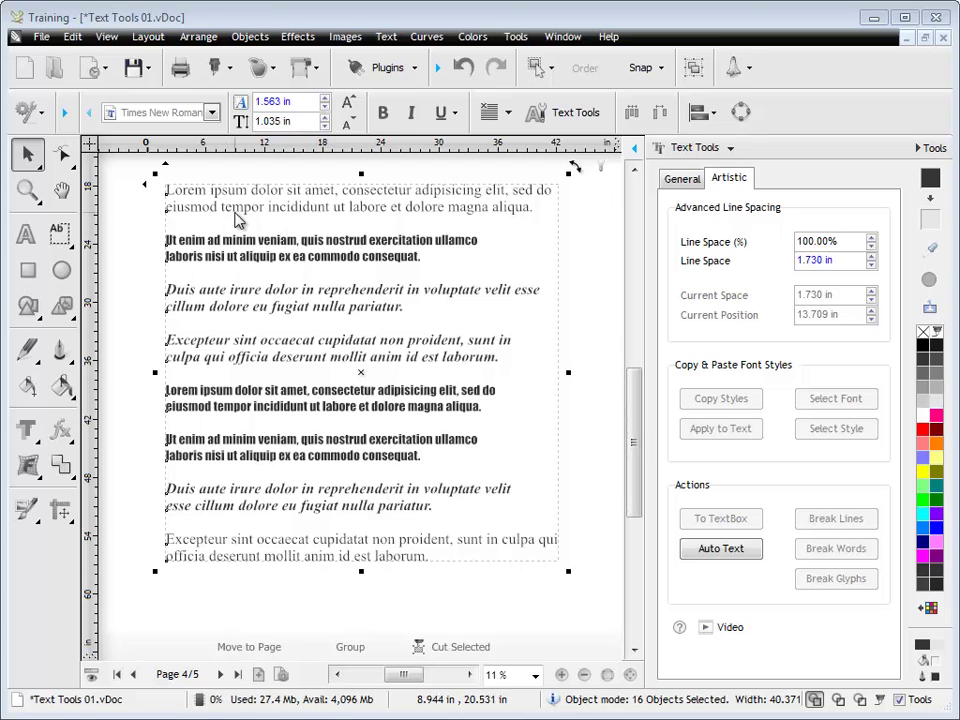
Move the eiusmod tempor line to the bottom and shift the officia deserunt and laboris nisi lines
left_click(180, 230)
left_click(186, 215)
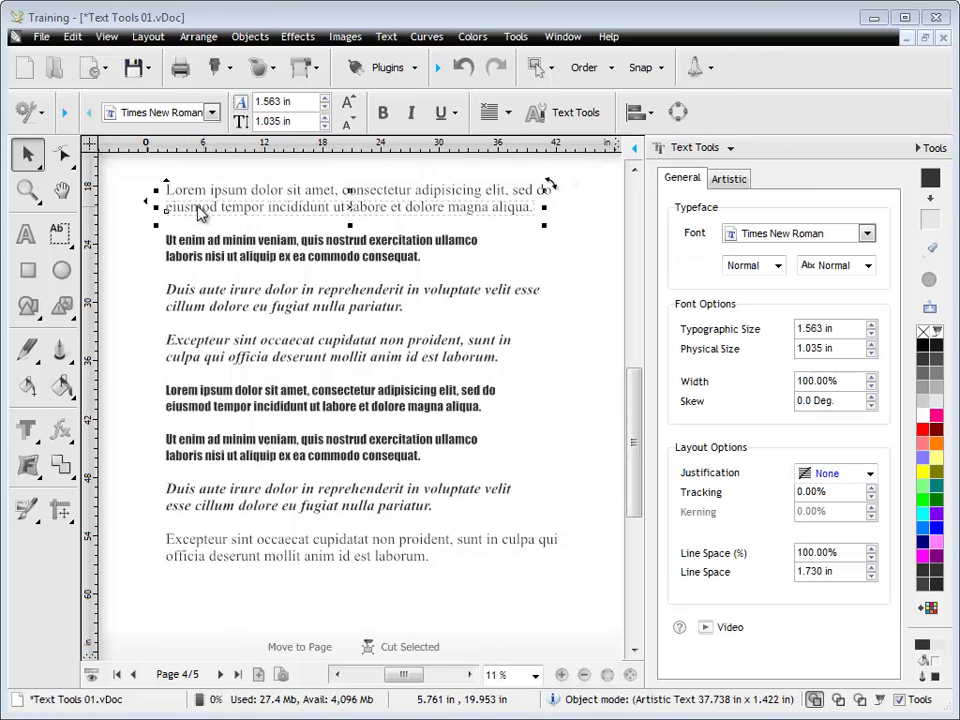
left_click_drag(190, 212, 197, 626)
left_click(214, 558)
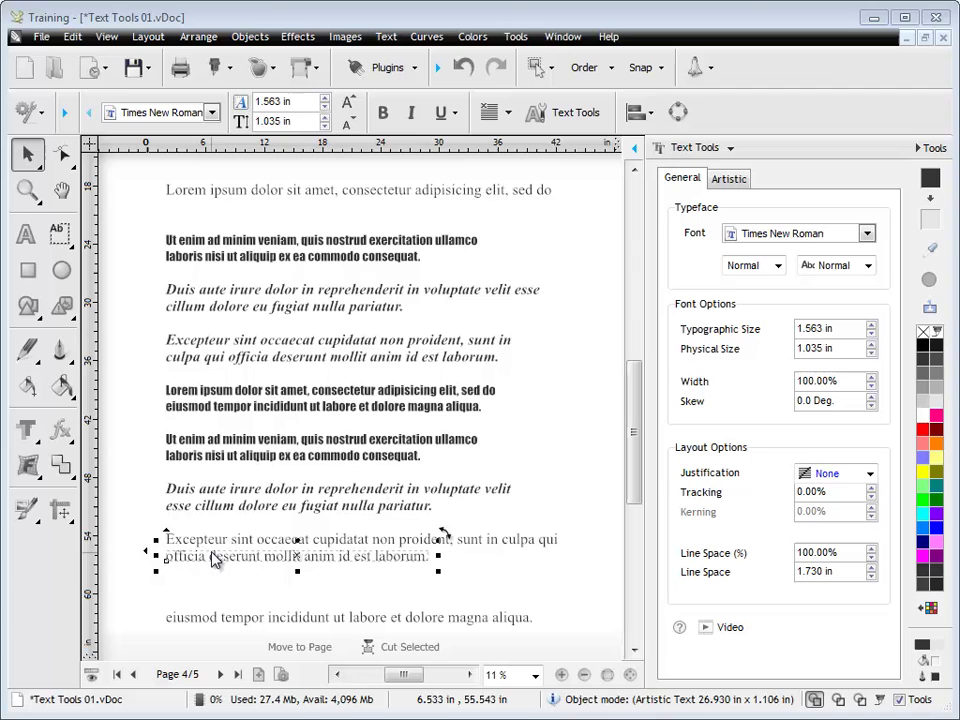
left_click_drag(167, 537, 168, 576)
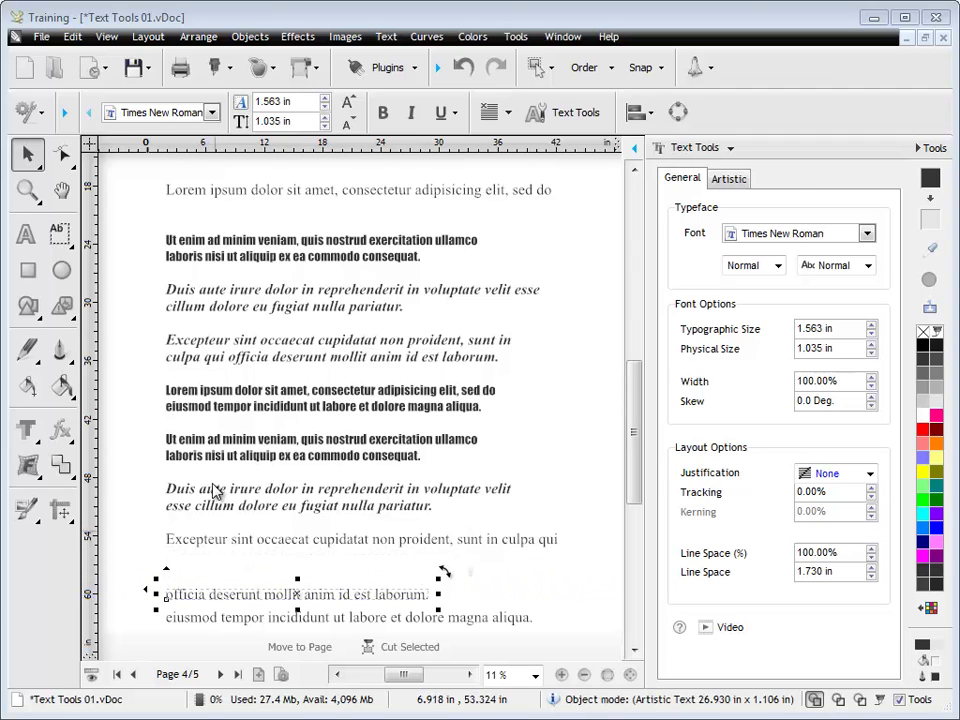
left_click(190, 449)
left_click_drag(163, 424, 168, 392)
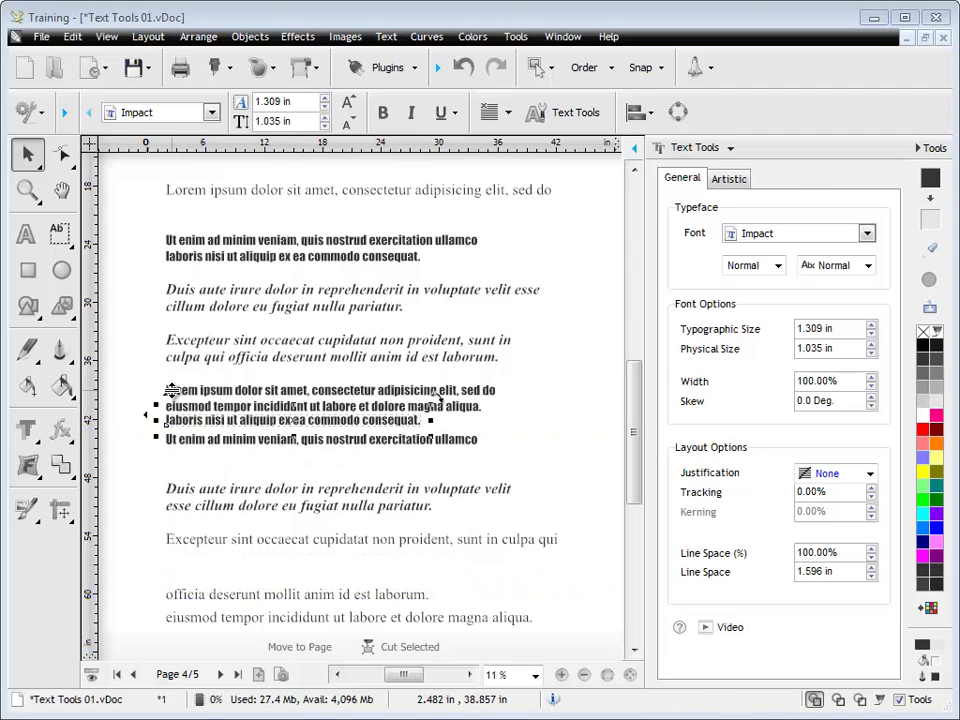
left_click(728, 179)
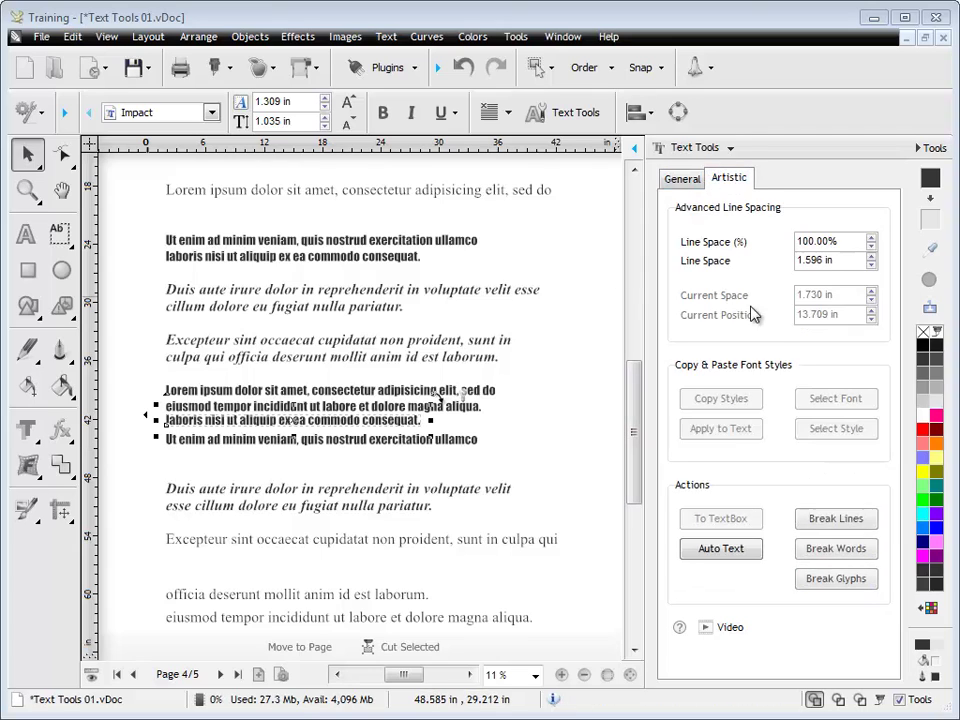
left_click(463, 67)
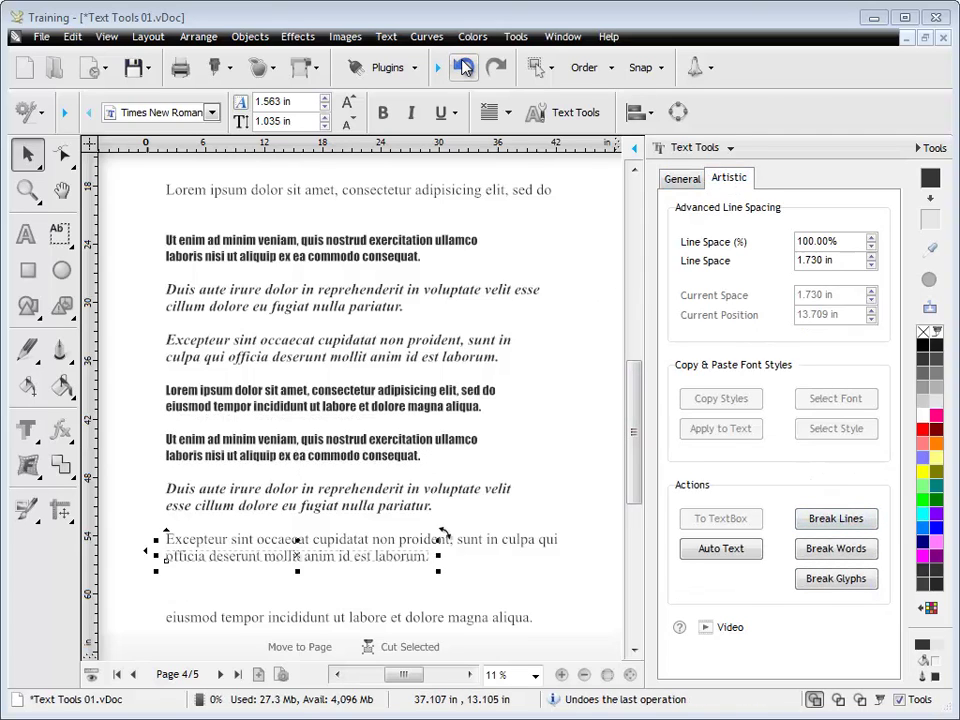
Undo the line moves back to the original block and split the text into words
left_click(463, 67)
left_click(463, 67)
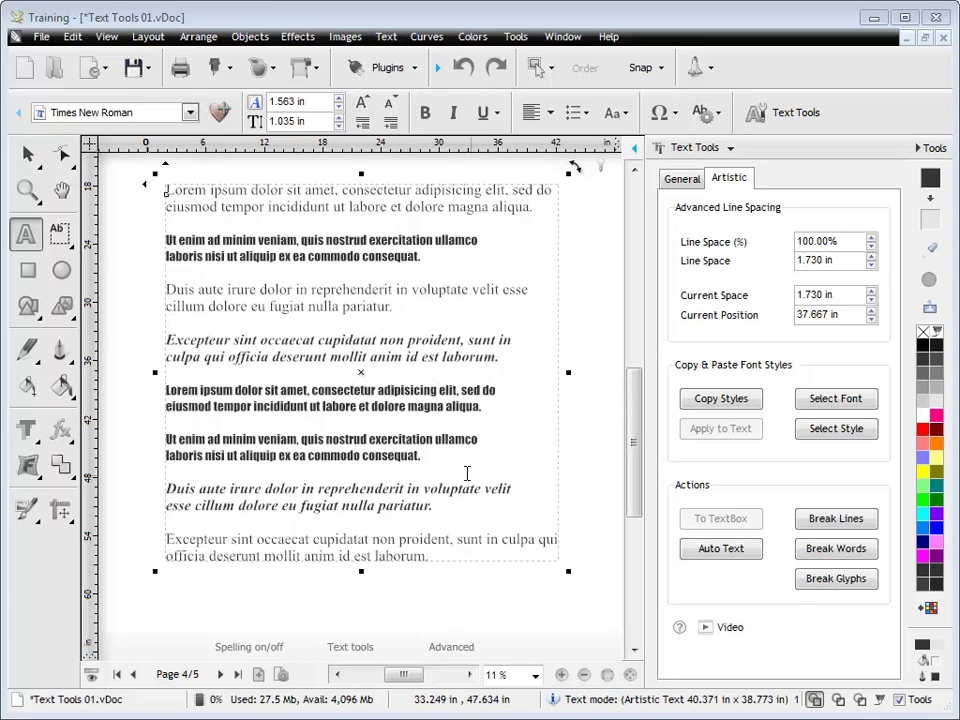
left_click(808, 552)
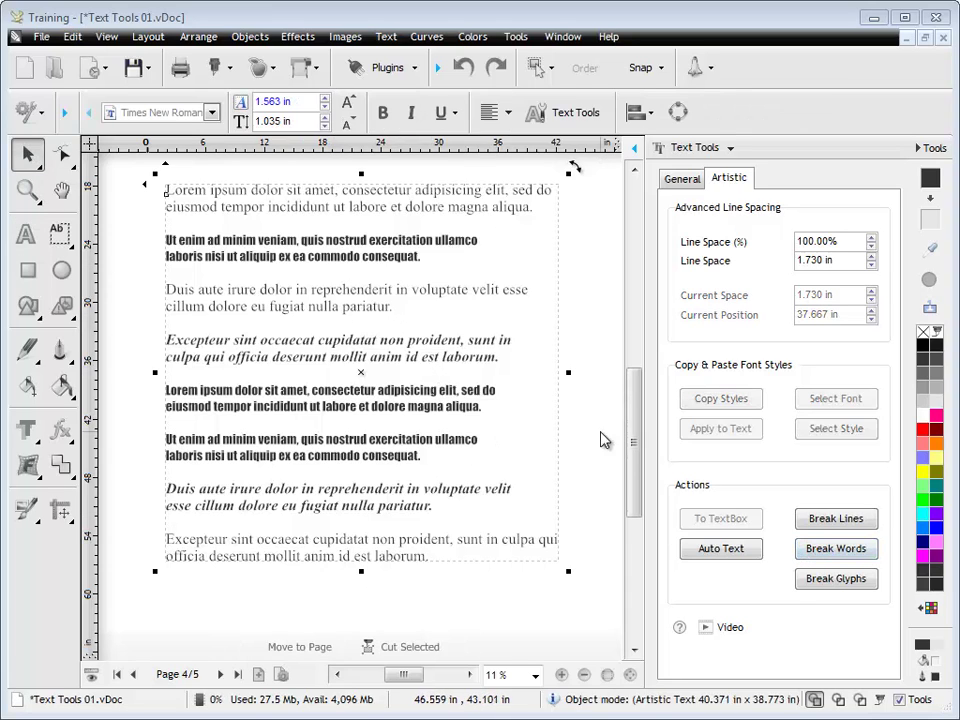
left_click(842, 552)
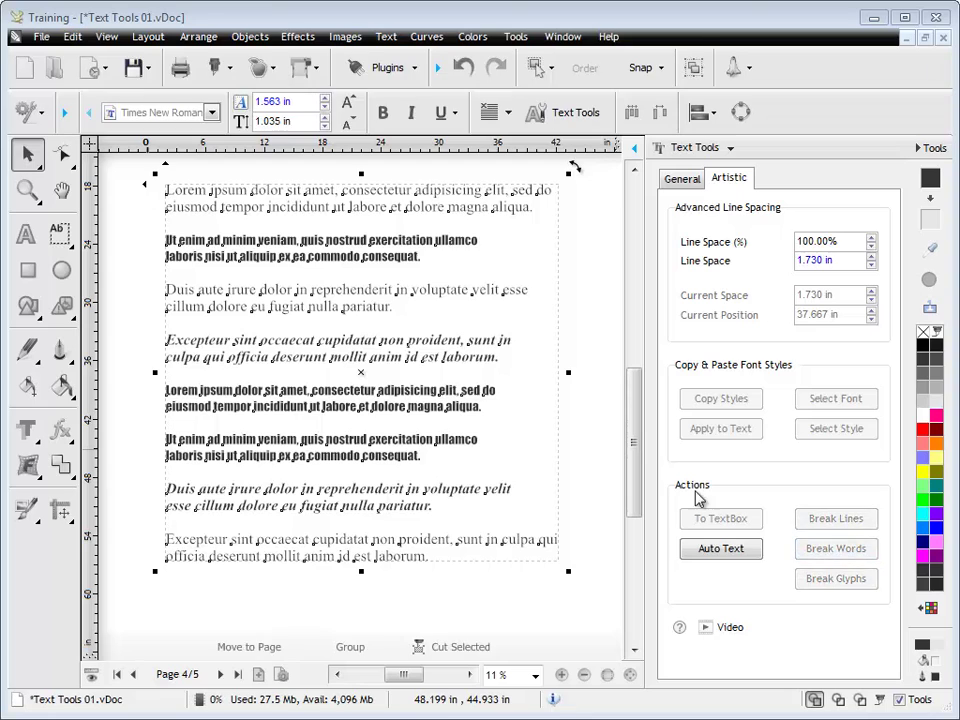
Drag the words sunt, laborum. and velit out, then undo back to one text block
left_click(553, 360)
left_click_drag(493, 341, 543, 321)
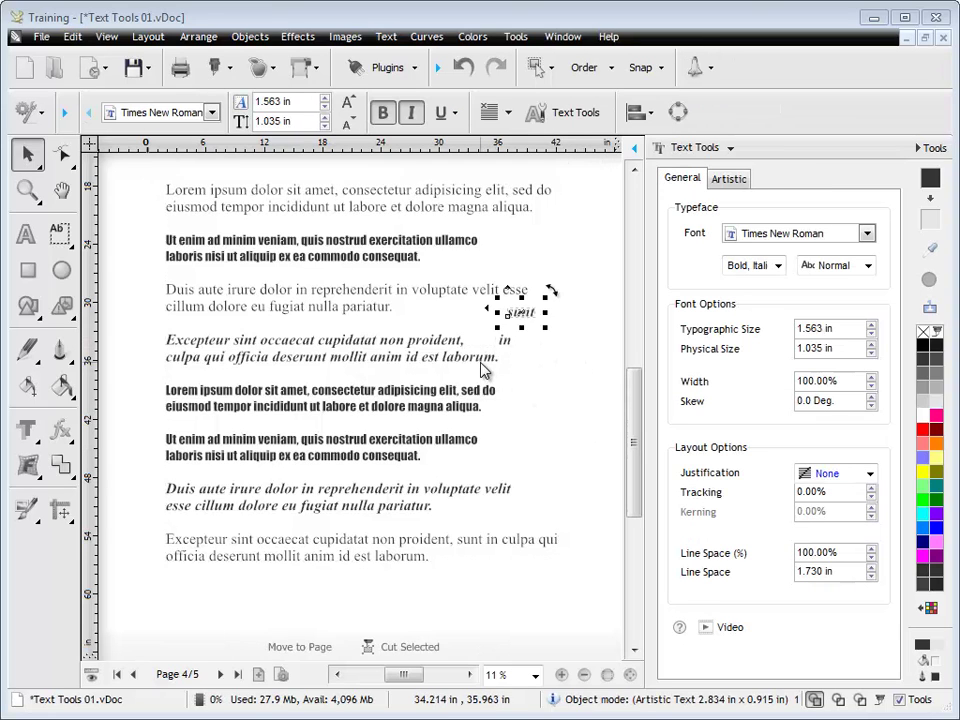
left_click_drag(484, 369, 572, 403)
left_click(519, 500)
left_click_drag(497, 489, 545, 453)
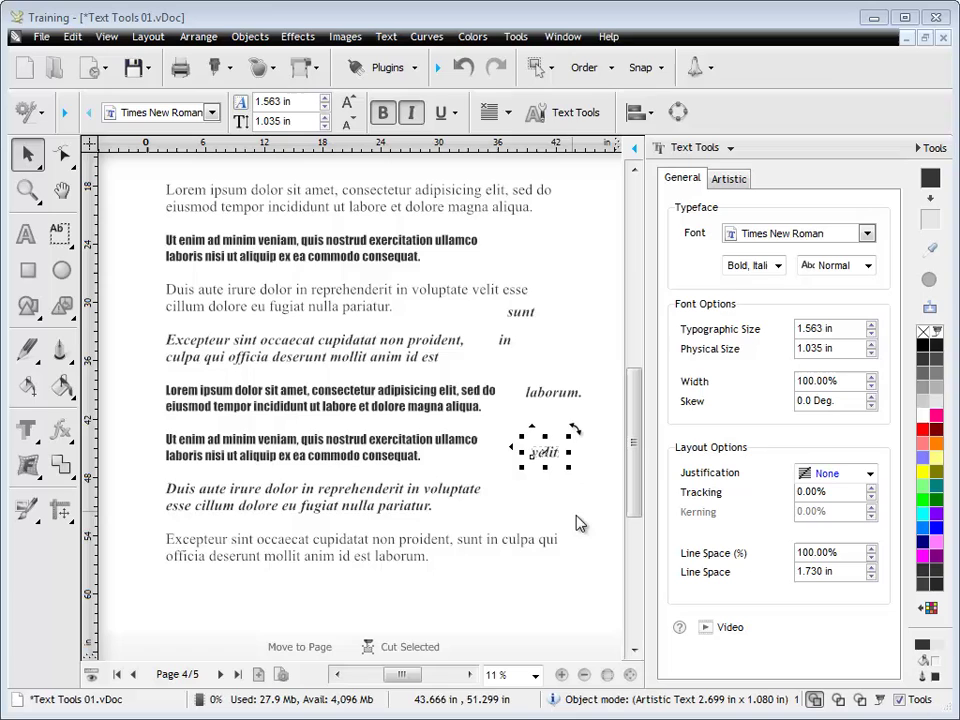
left_click(463, 67)
left_click(463, 67)
left_click(463, 67)
left_click(463, 67)
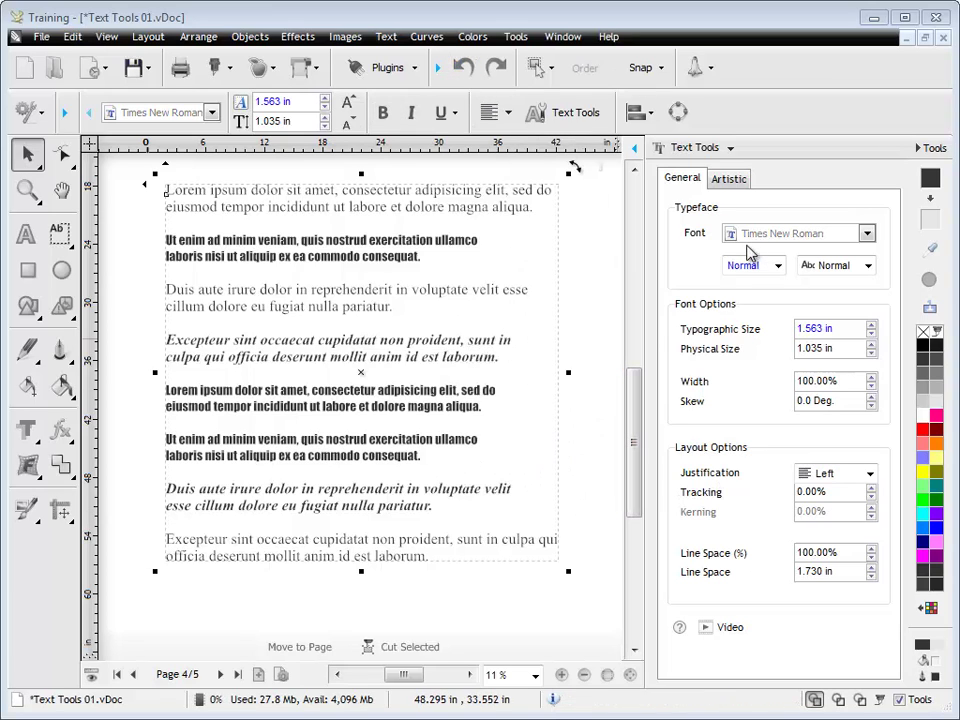
Break the text block into individual glyph objects and clear the selection
left_click(729, 179)
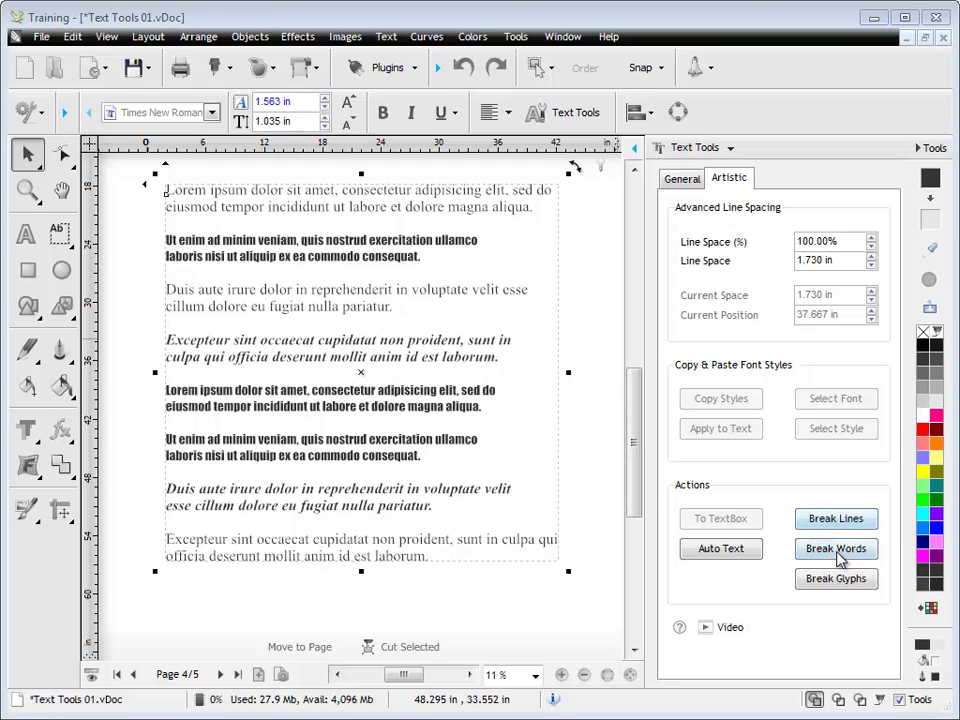
left_click(833, 580)
left_click(476, 583)
Drag the n of sunt, the u of qui and the t of velit out of their words
left_click_drag(476, 545, 552, 486)
left_click_drag(552, 545, 570, 585)
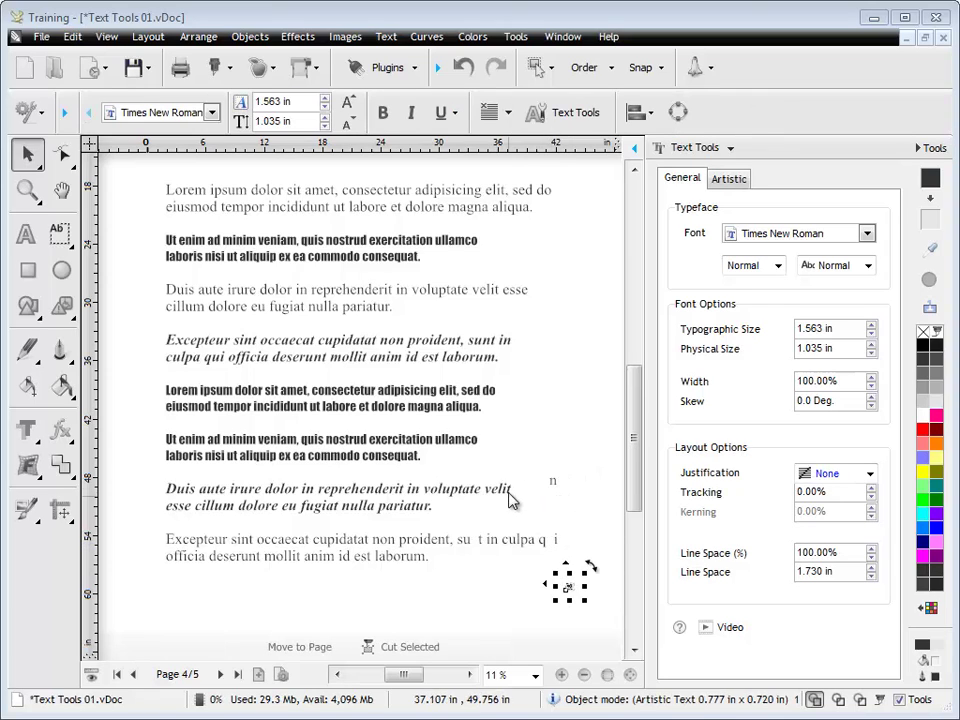
left_click_drag(505, 490, 572, 413)
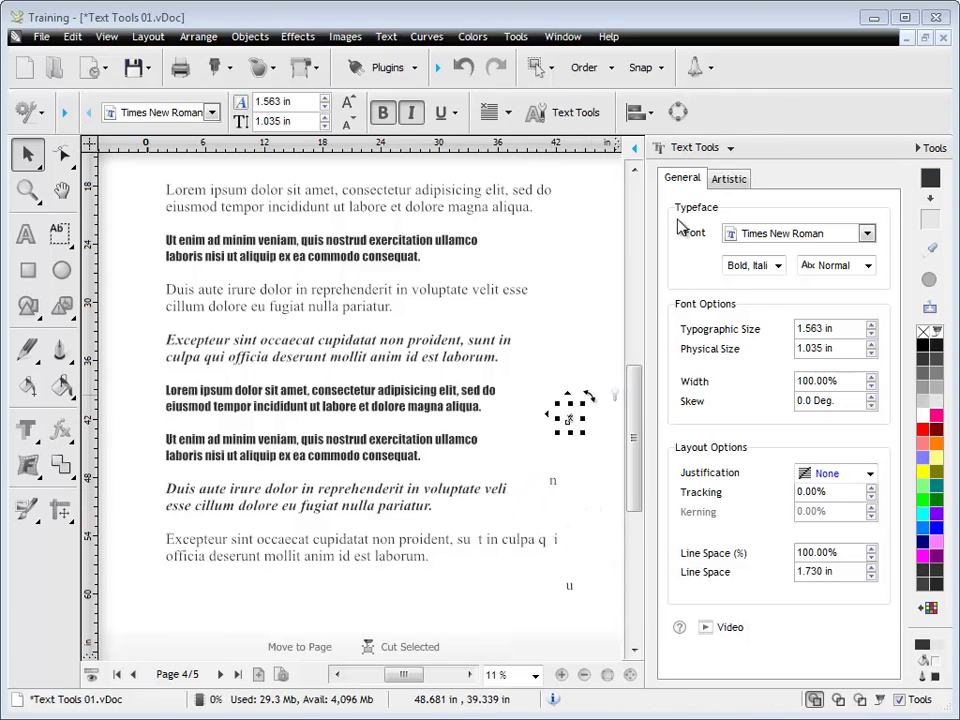
left_click(729, 178)
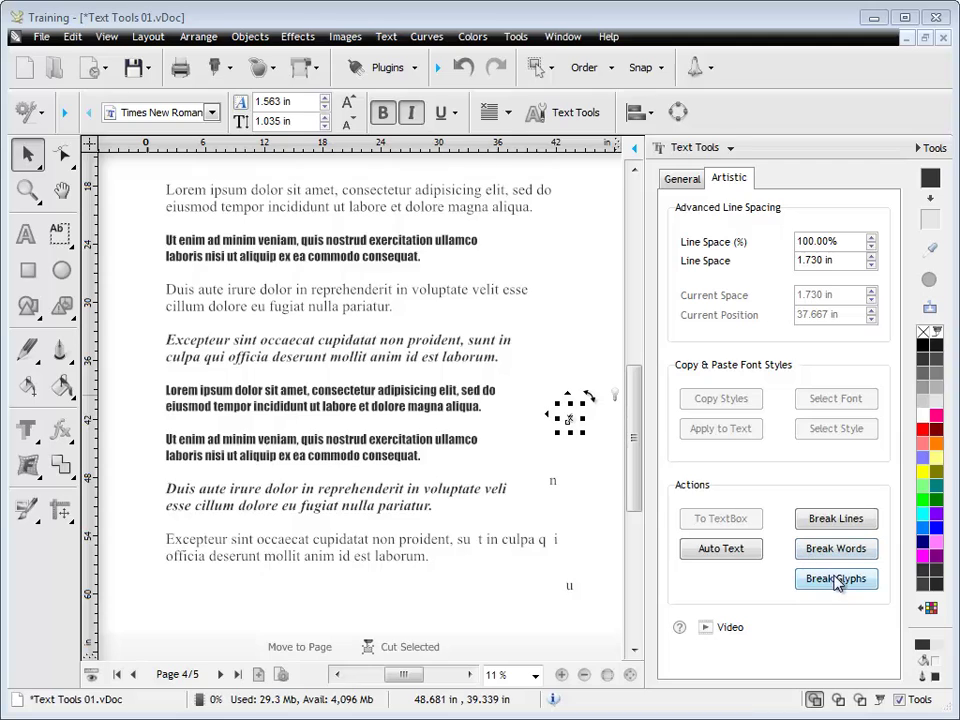